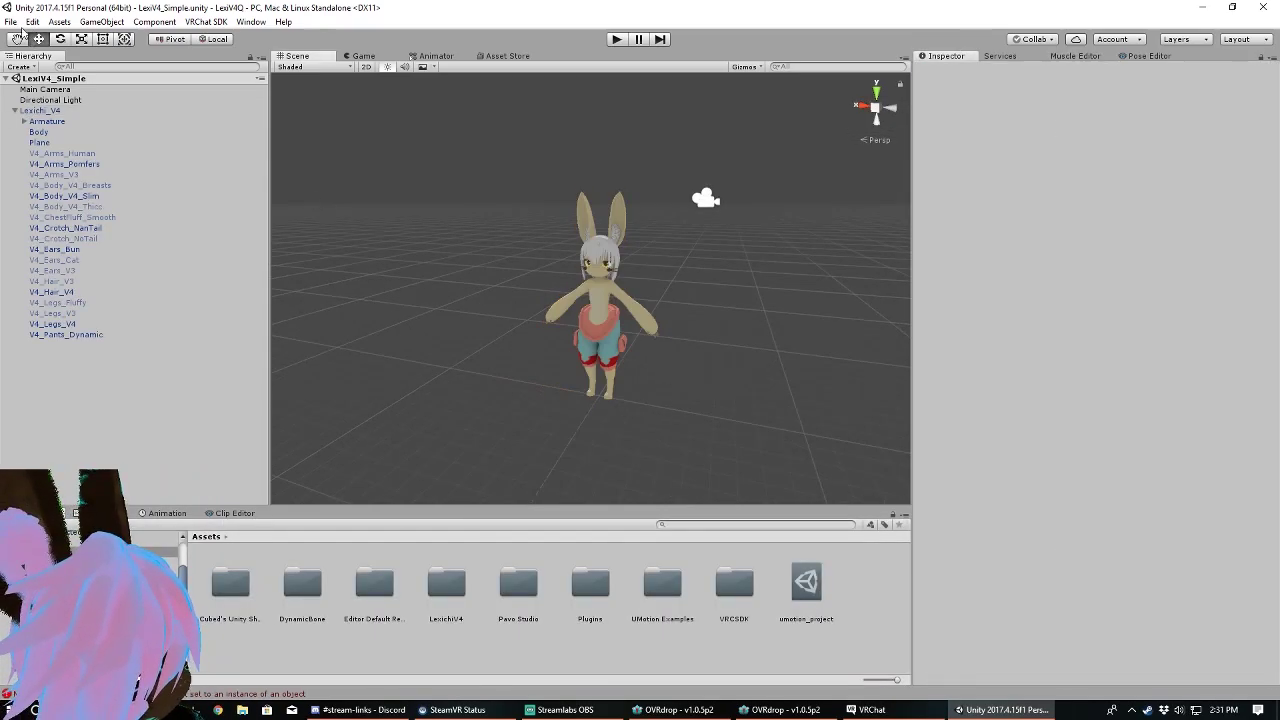
# Bring up the Build Settings window and position it on screen.
pyautogui.click(12, 22)
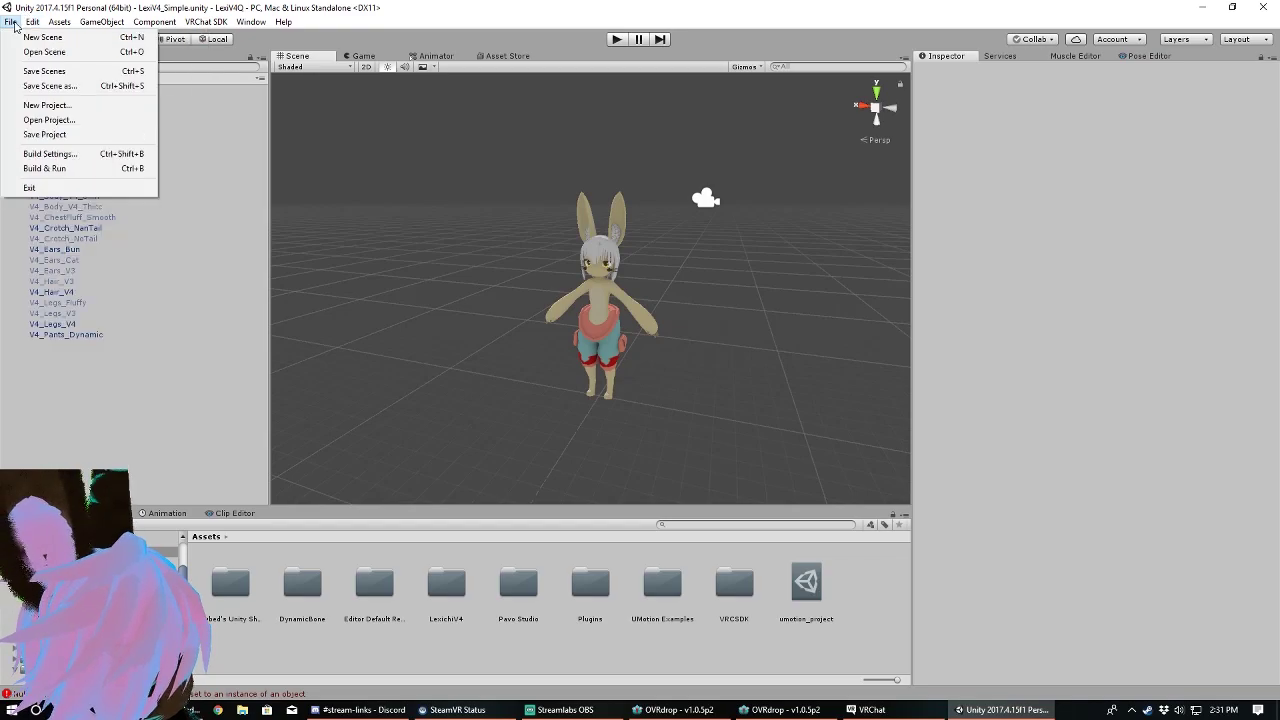
pyautogui.click(55, 156)
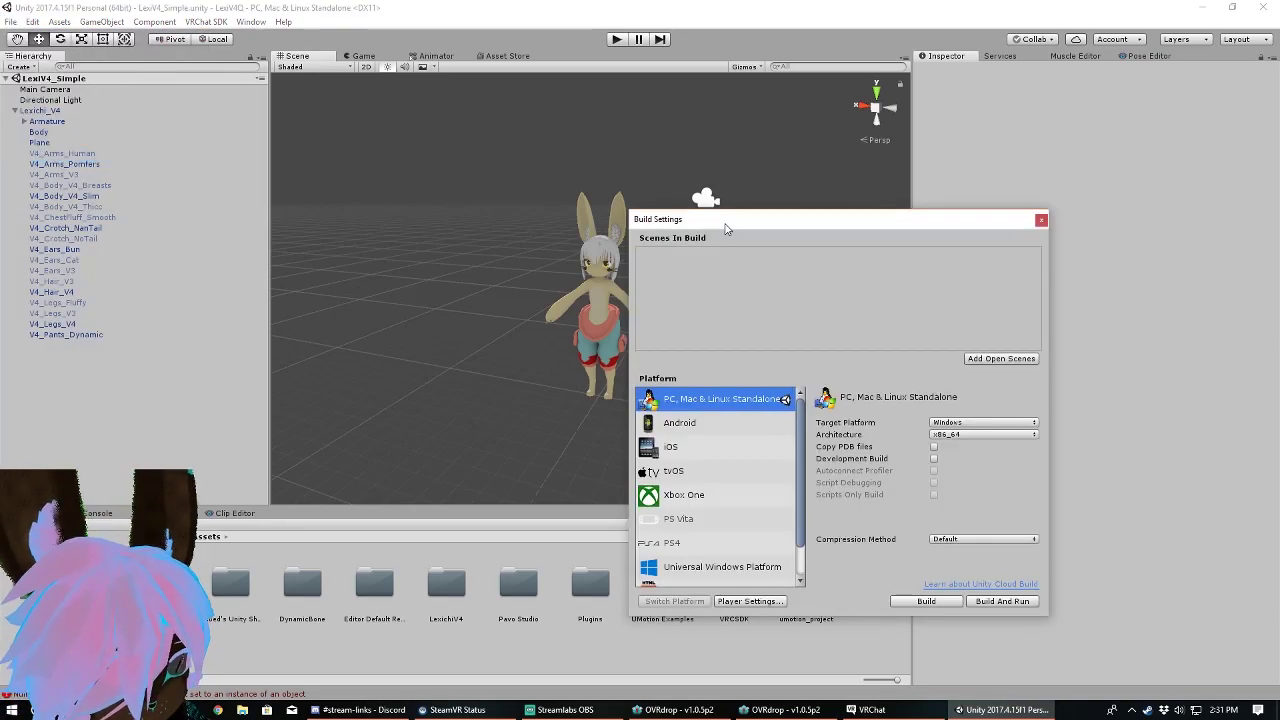
pyautogui.moveTo(725, 214)
pyautogui.mouseDown()
pyautogui.moveTo(458, 138)
pyautogui.moveTo(460, 119)
pyautogui.mouseUp()
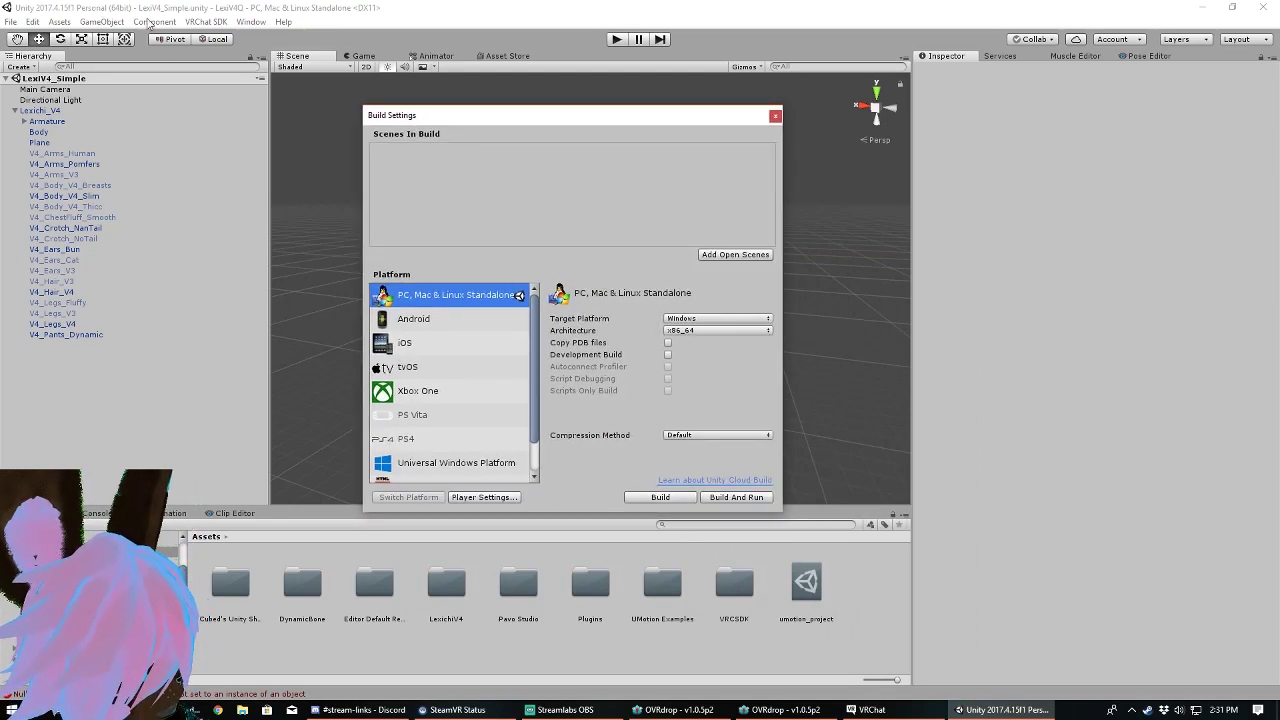
pyautogui.click(205, 21)
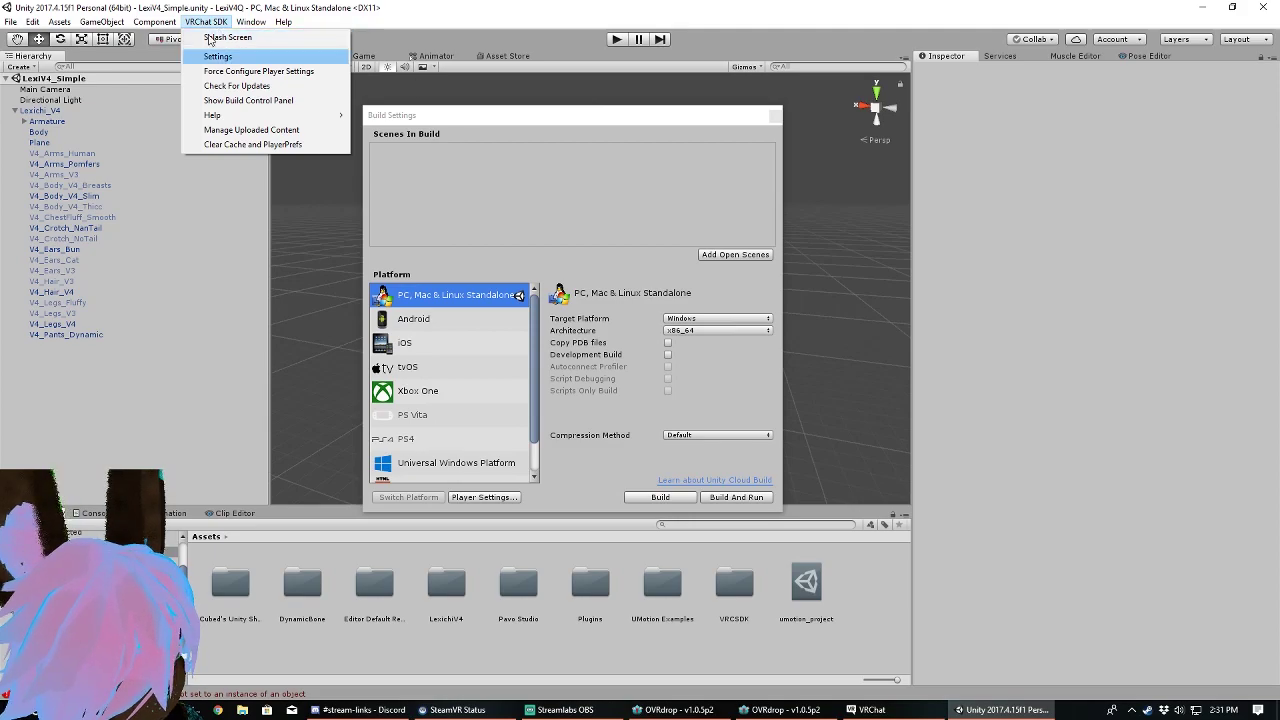
pyautogui.click(205, 24)
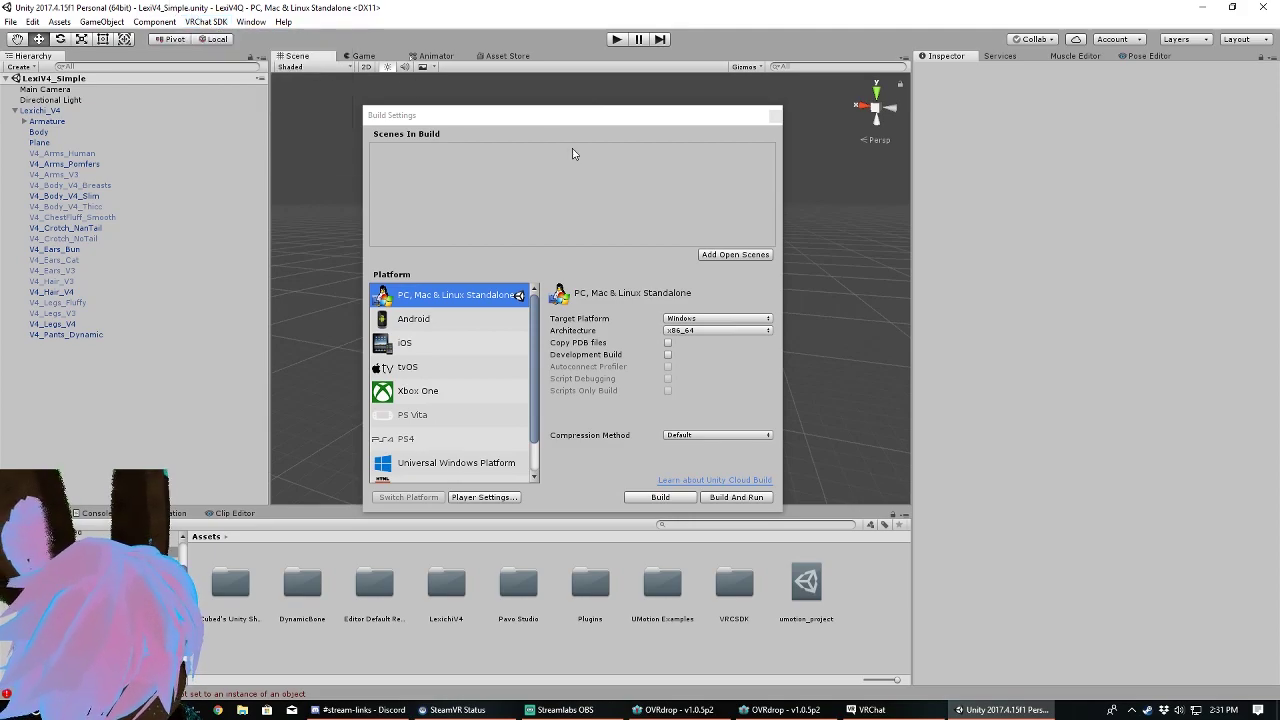
pyautogui.click(517, 115)
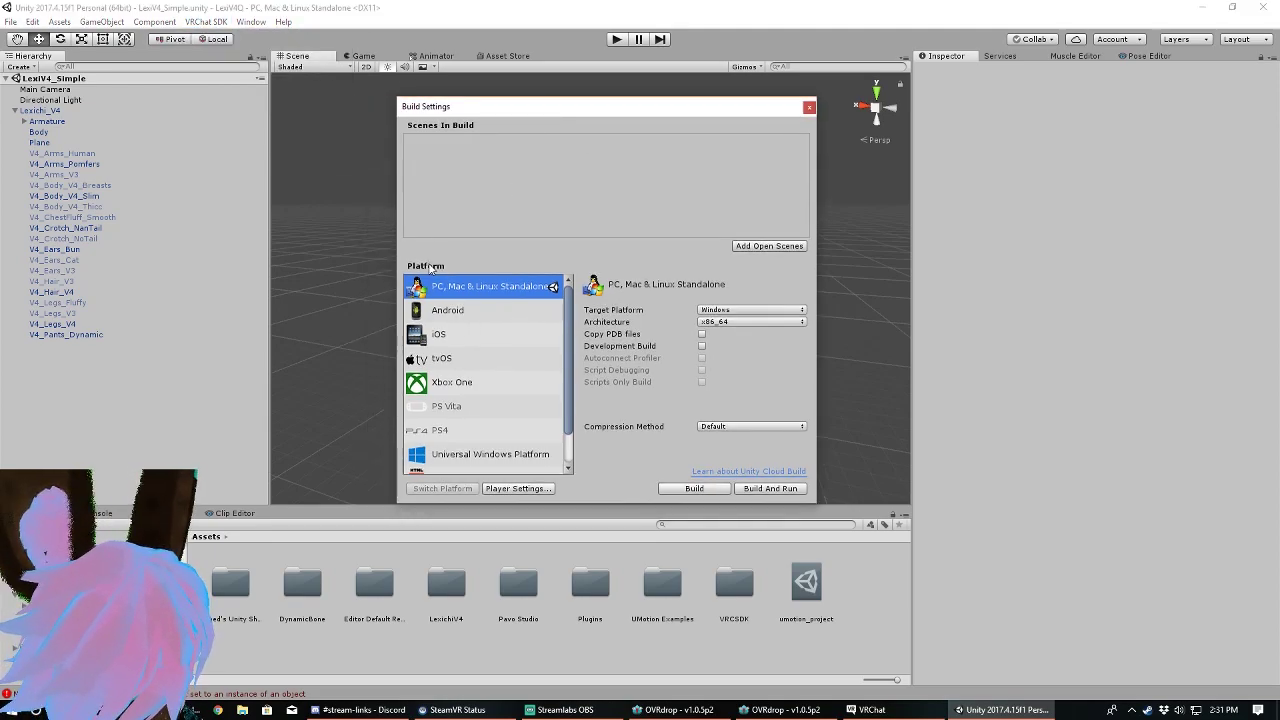
# Compare the Android, iOS and PC platforms, then choose Android and switch platform.
pyautogui.click(441, 316)
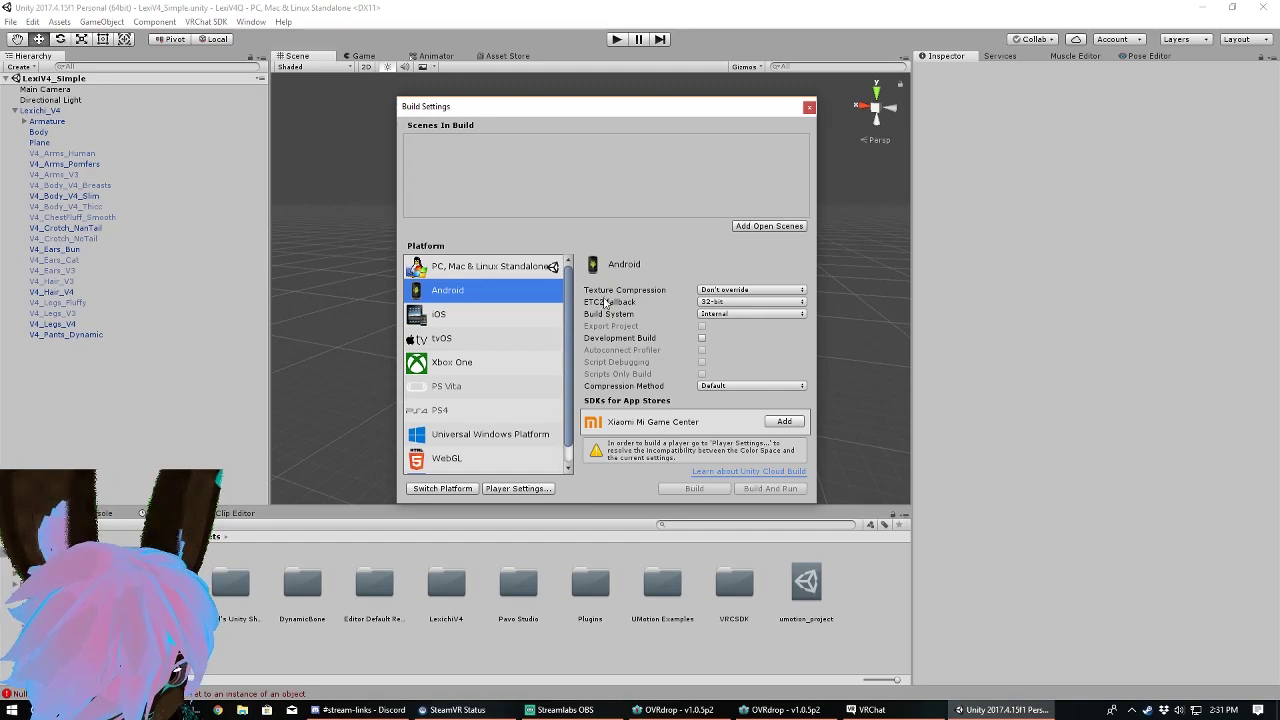
pyautogui.click(444, 322)
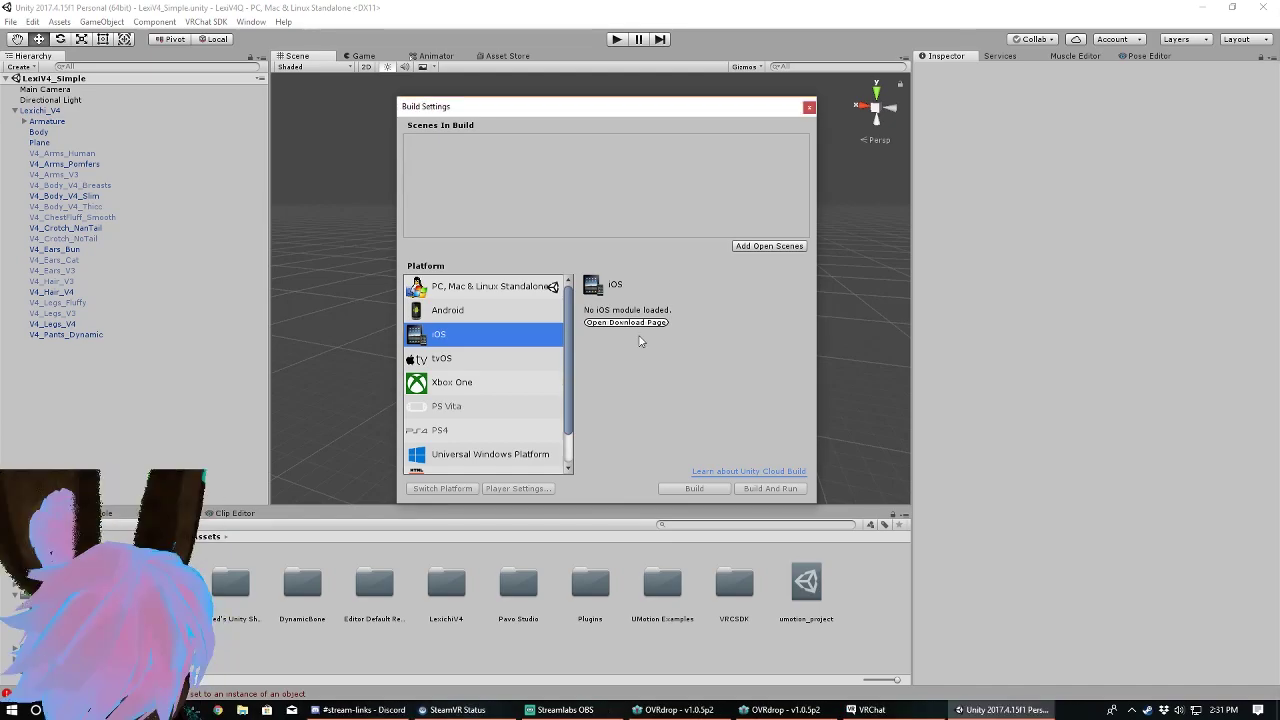
pyautogui.click(447, 310)
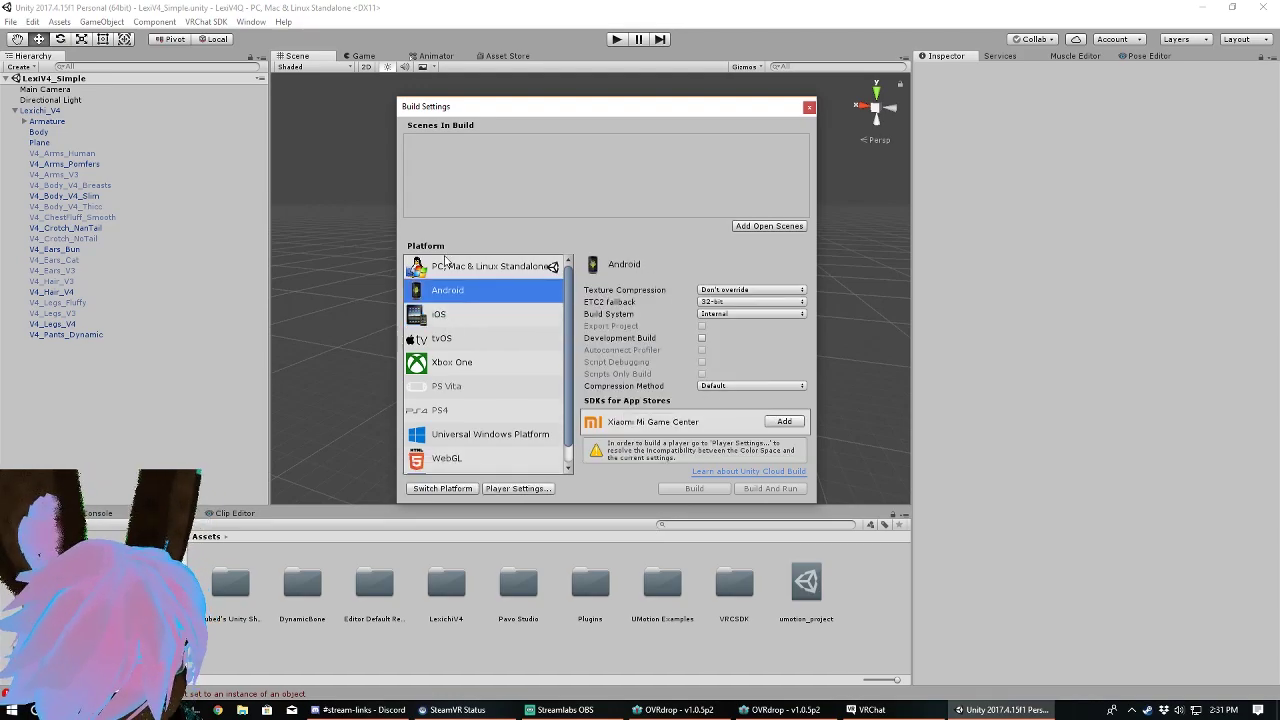
pyautogui.click(455, 266)
pyautogui.click(446, 314)
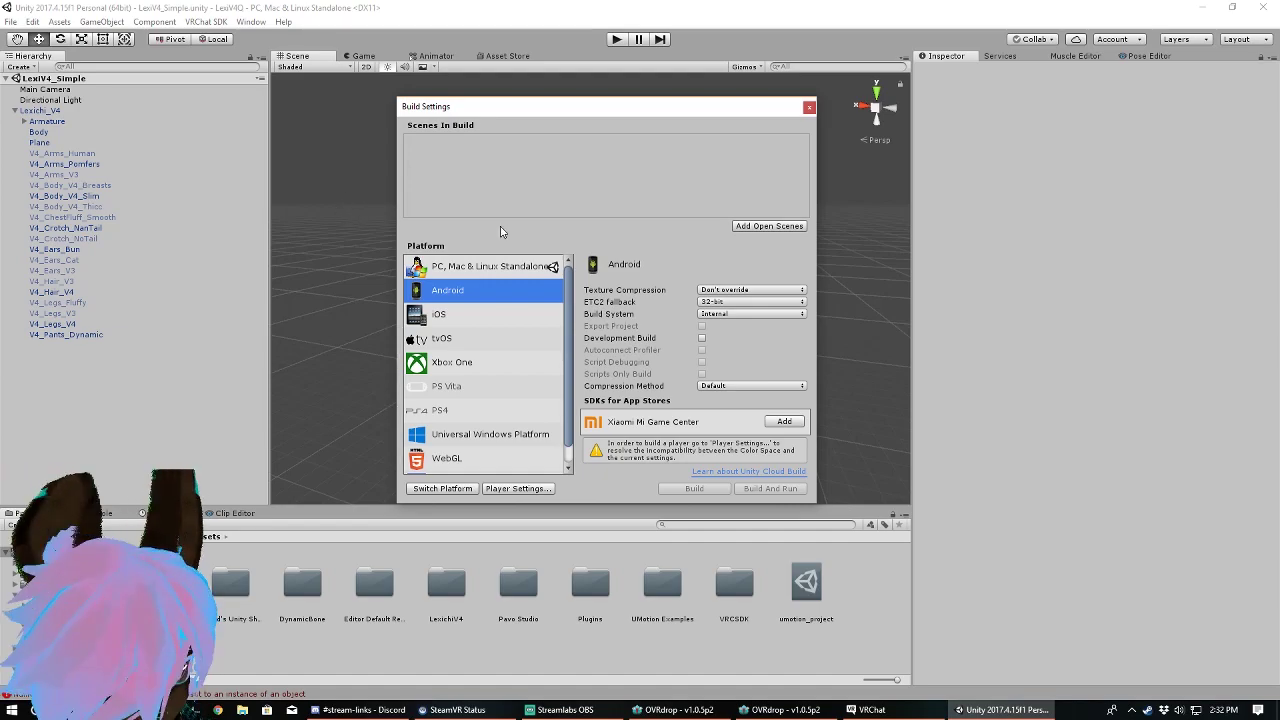
pyautogui.click(458, 278)
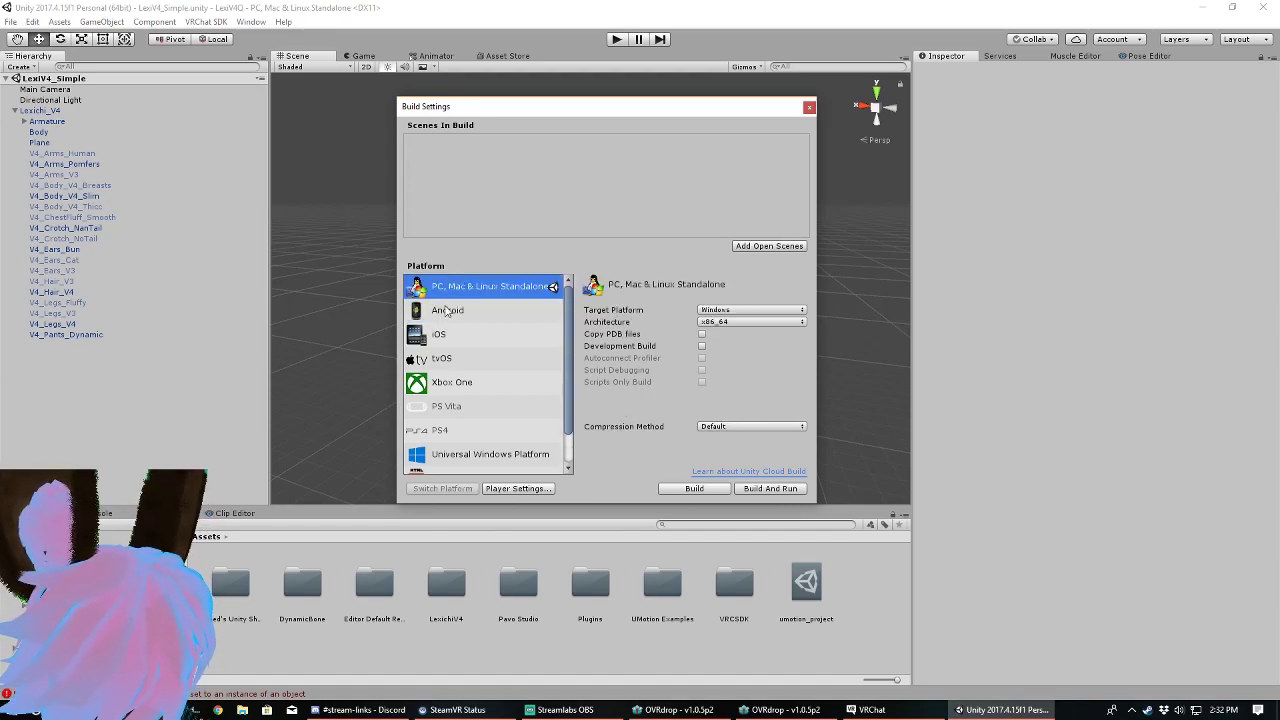
pyautogui.click(447, 310)
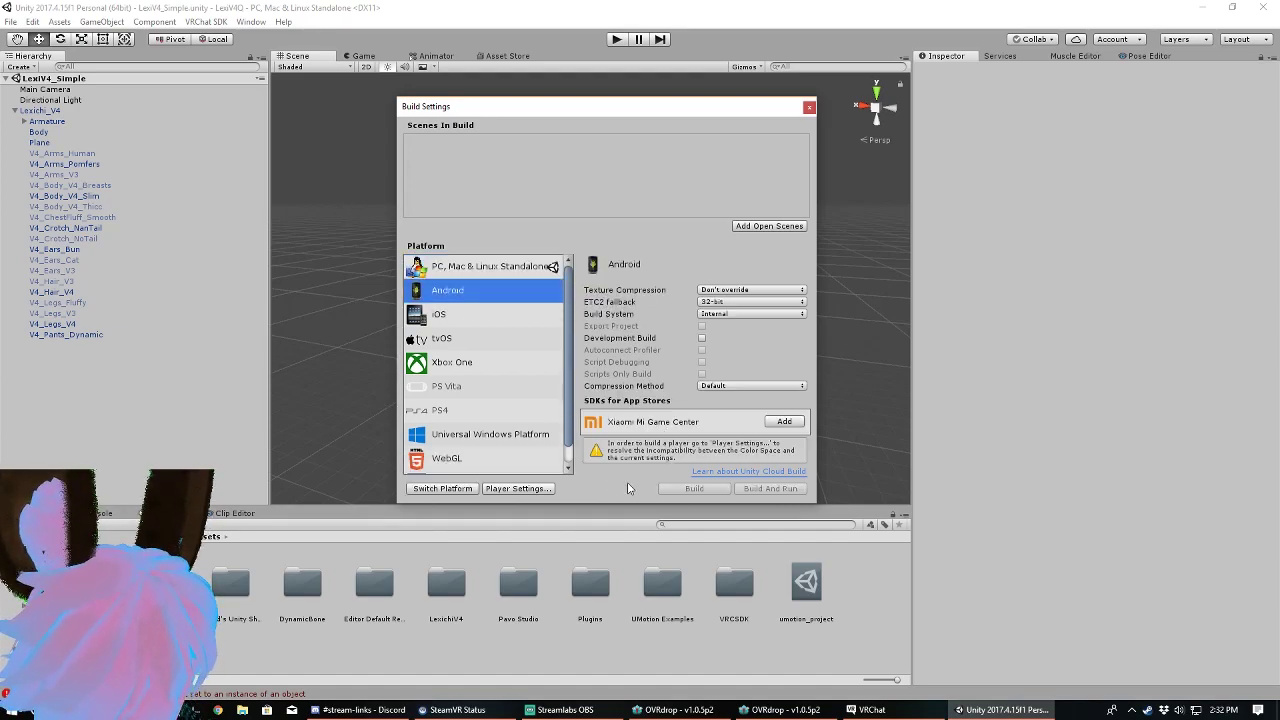
pyautogui.click(443, 488)
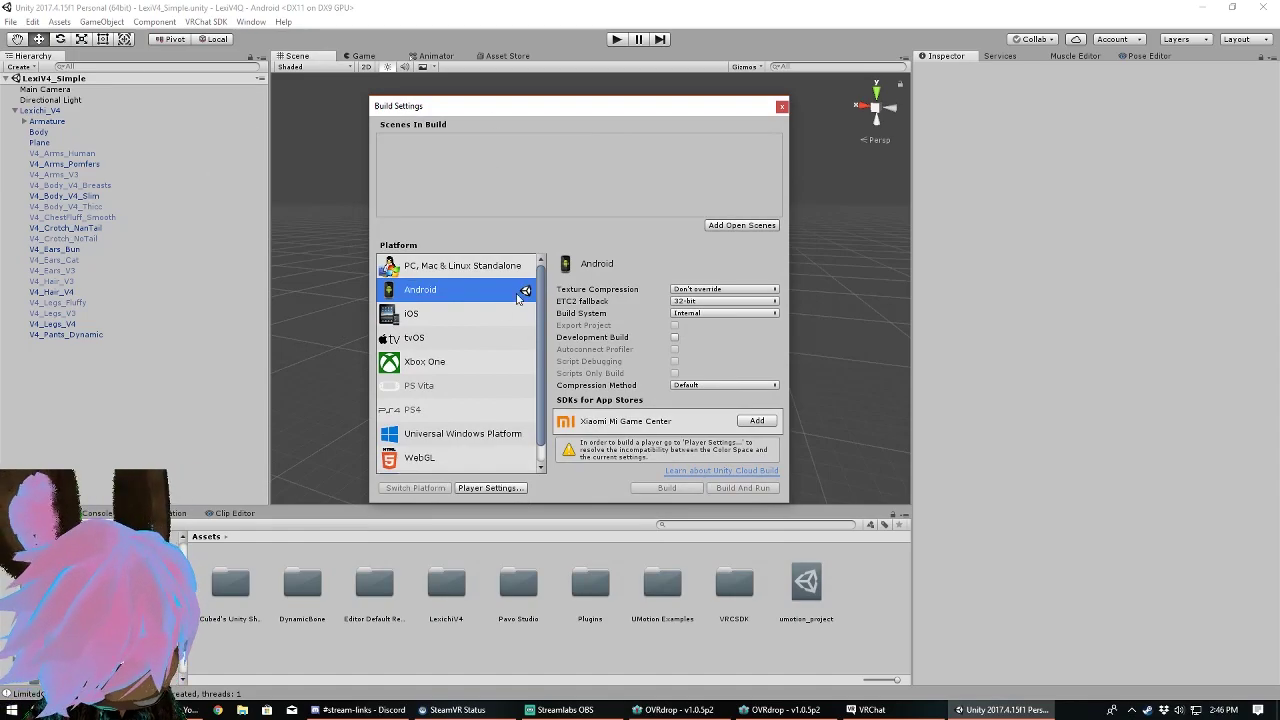
# Move the Build Settings window once the Android platform switch finishes.
pyautogui.moveTo(643, 99)
pyautogui.mouseDown()
pyautogui.moveTo(557, 126)
pyautogui.moveTo(570, 141)
pyautogui.mouseUp()
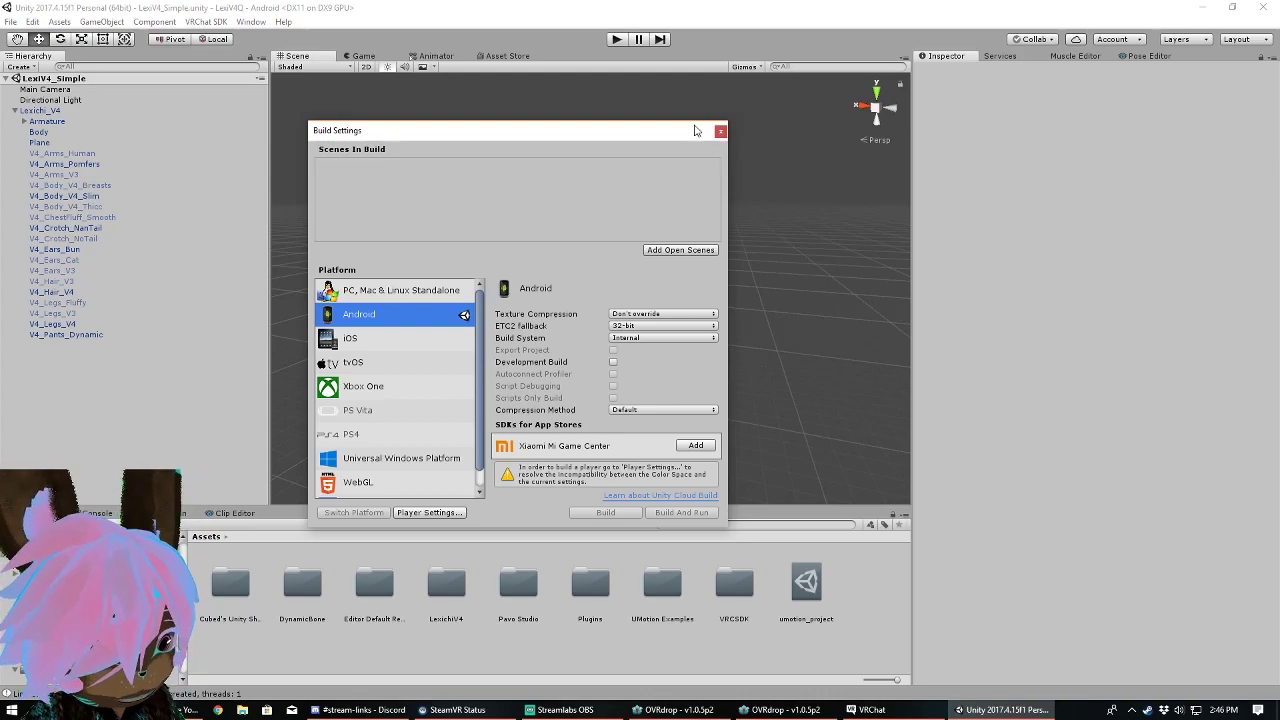
# Close Build Settings and frame the Lexichi_V4 avatar in the Scene view.
pyautogui.moveTo(730, 143); pyautogui.dragTo(716, 143)
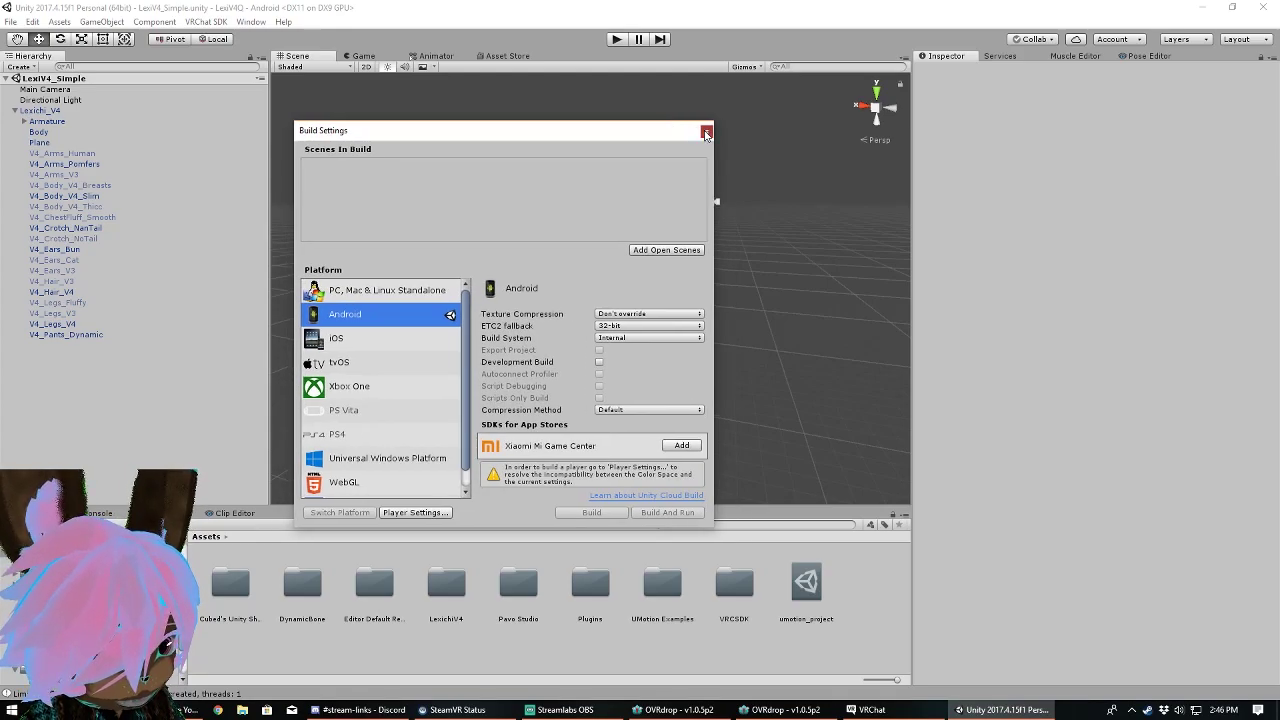
pyautogui.click(706, 133)
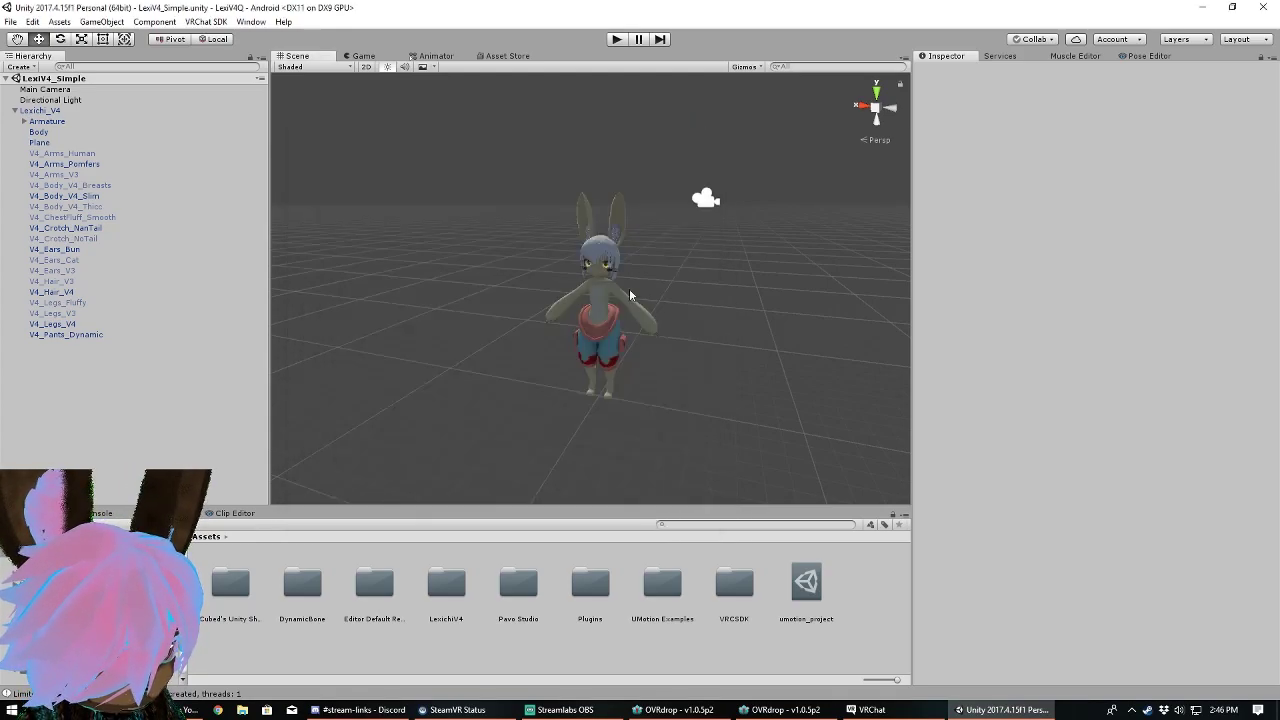
pyautogui.click(629, 291)
pyautogui.press('f')
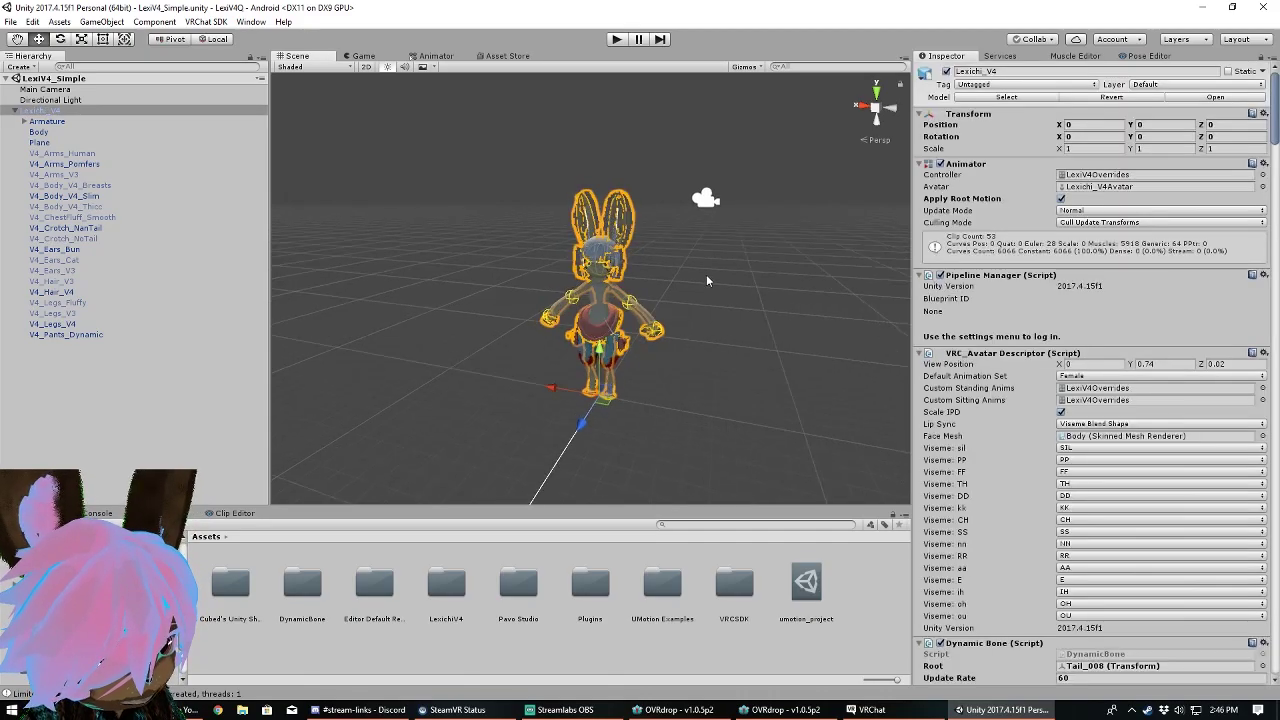
# Show the VRChat SDK Build Control Panel and move it up and left.
pyautogui.click(206, 22)
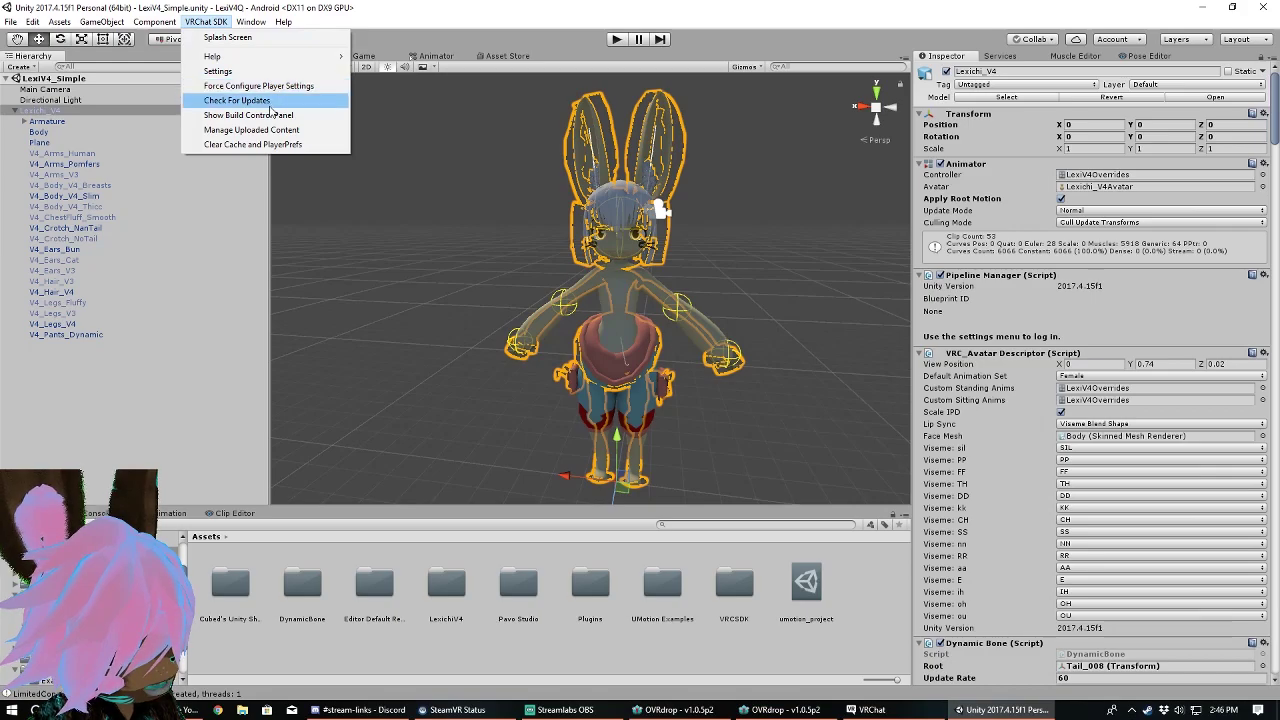
pyautogui.click(265, 115)
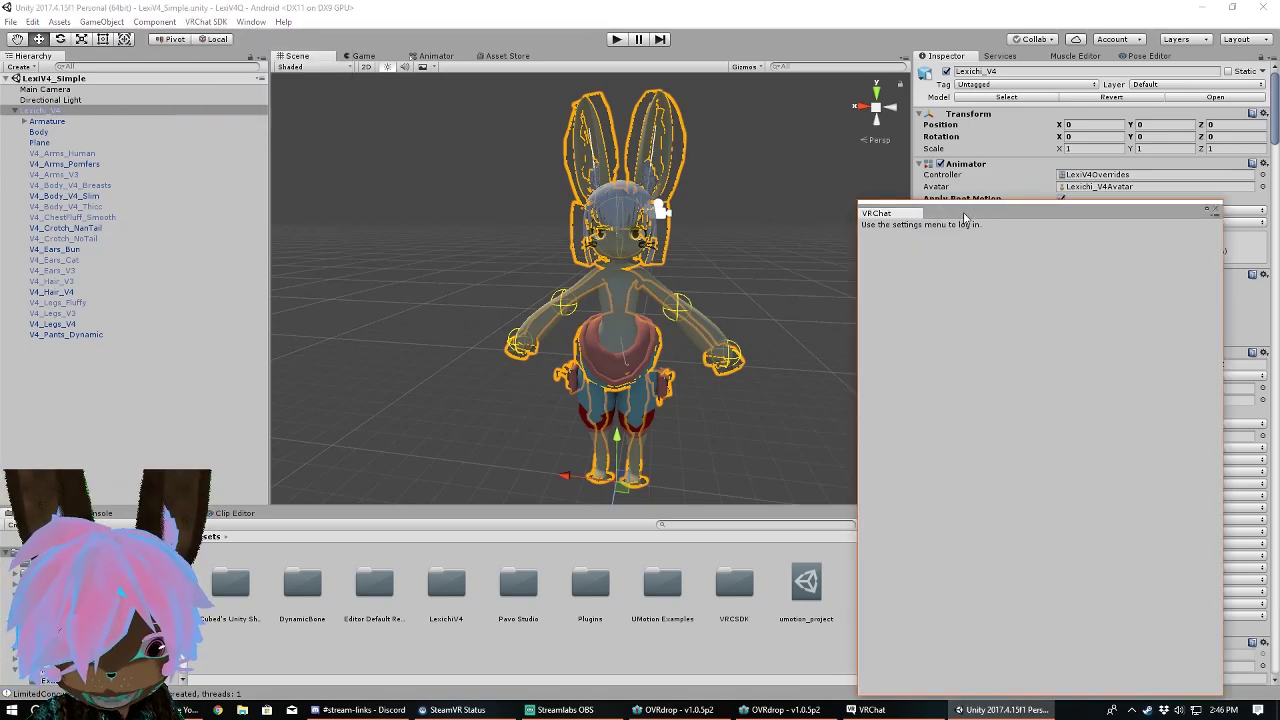
pyautogui.moveTo(950, 218)
pyautogui.mouseDown()
pyautogui.moveTo(778, 170)
pyautogui.moveTo(702, 98)
pyautogui.mouseUp()
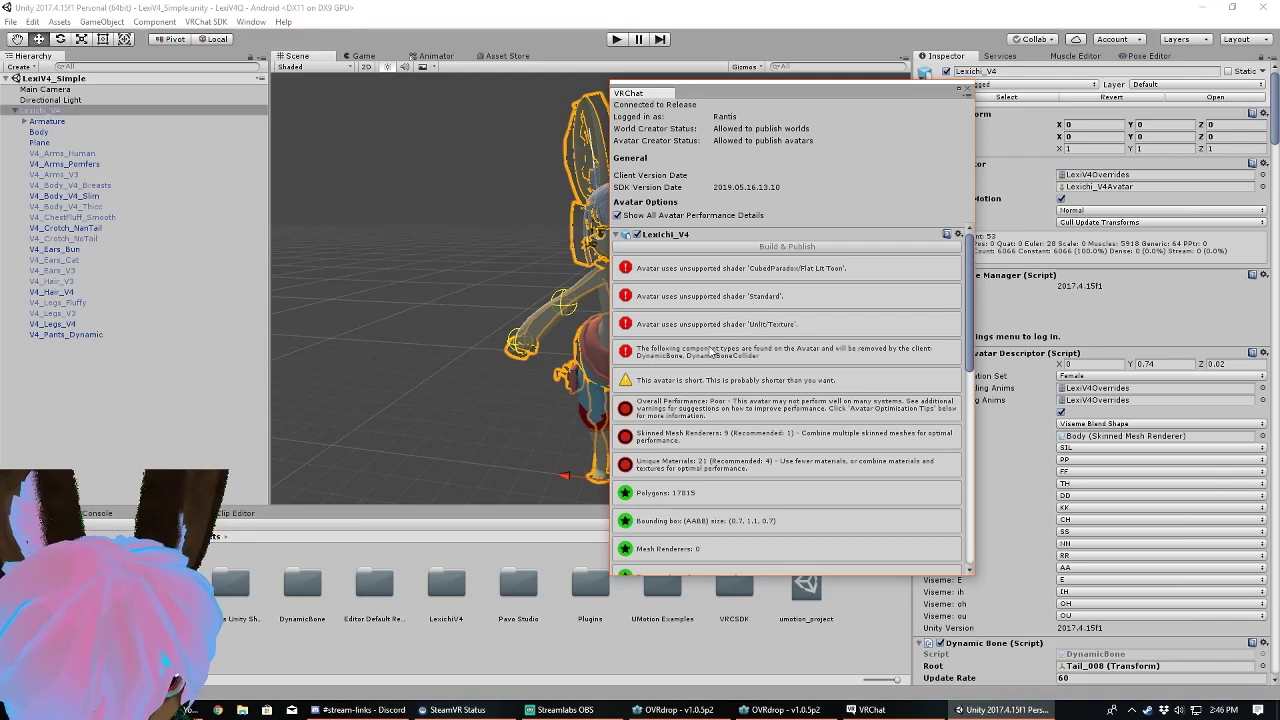
pyautogui.scroll(-3, 716, 370)
pyautogui.scroll(-3, 720, 380)
pyautogui.scroll(2, 724, 388)
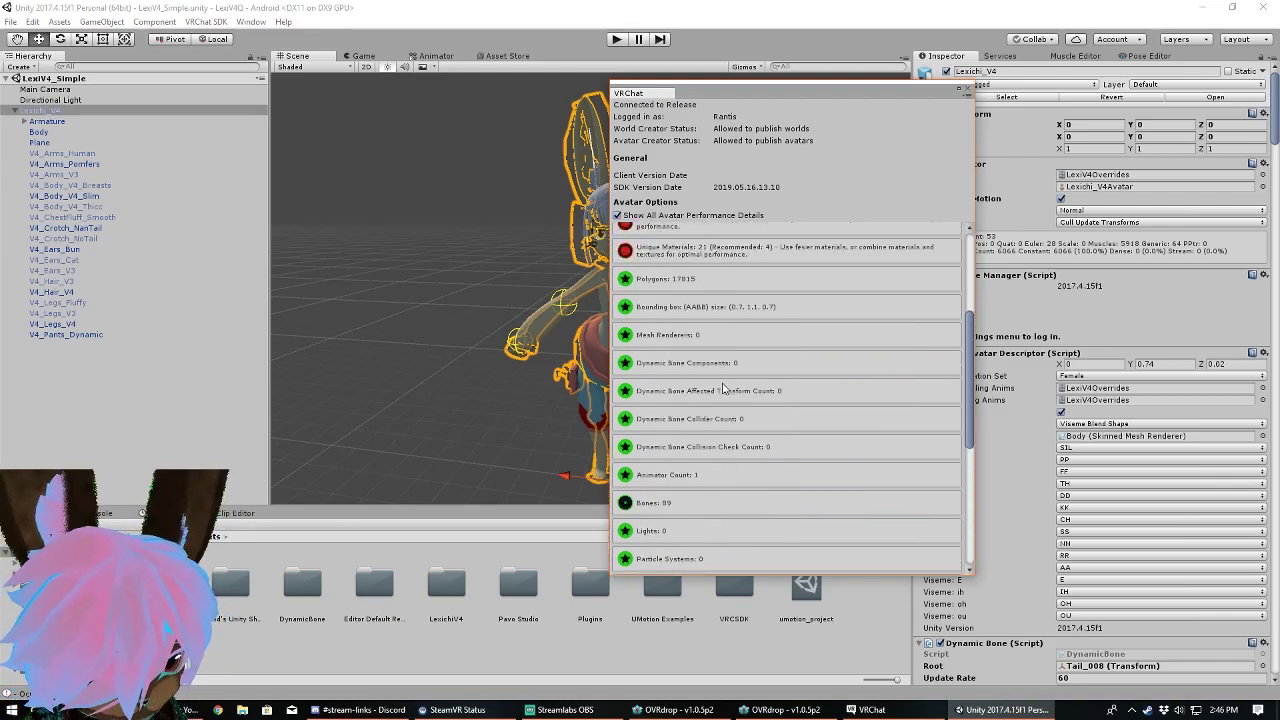
pyautogui.scroll(3, 724, 388)
pyautogui.scroll(3, 740, 280)
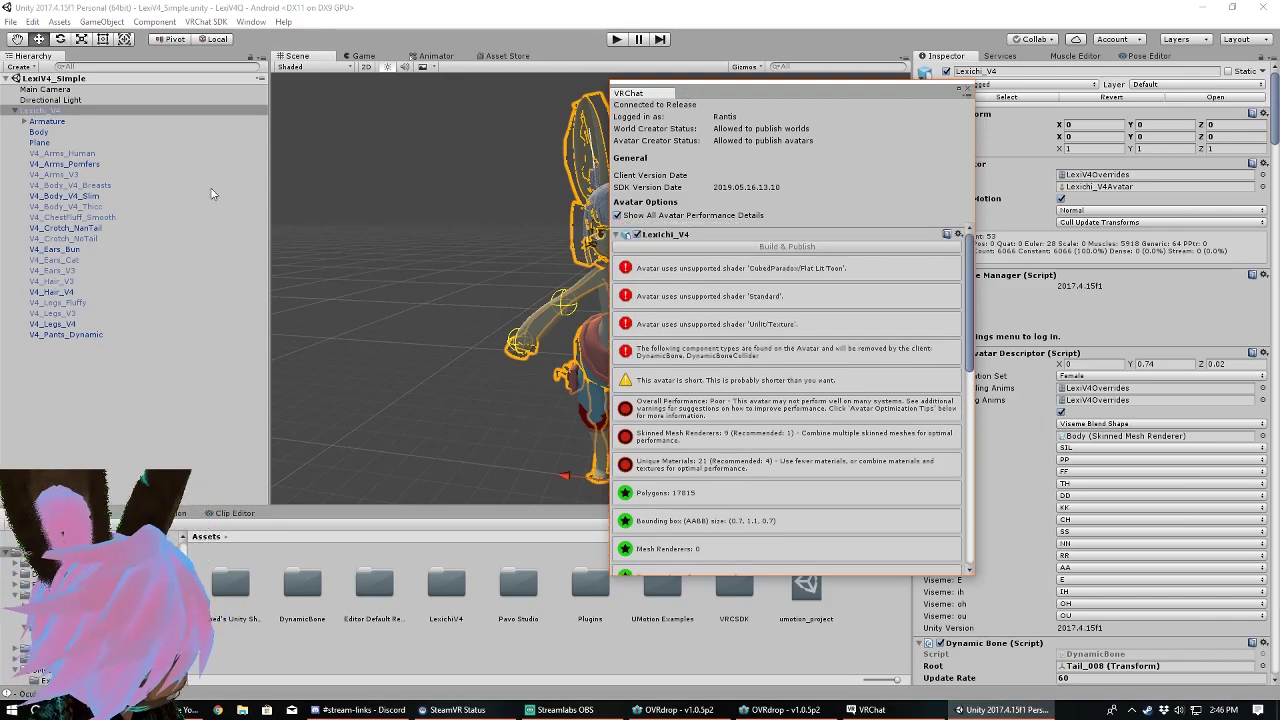
pyautogui.click(60, 121)
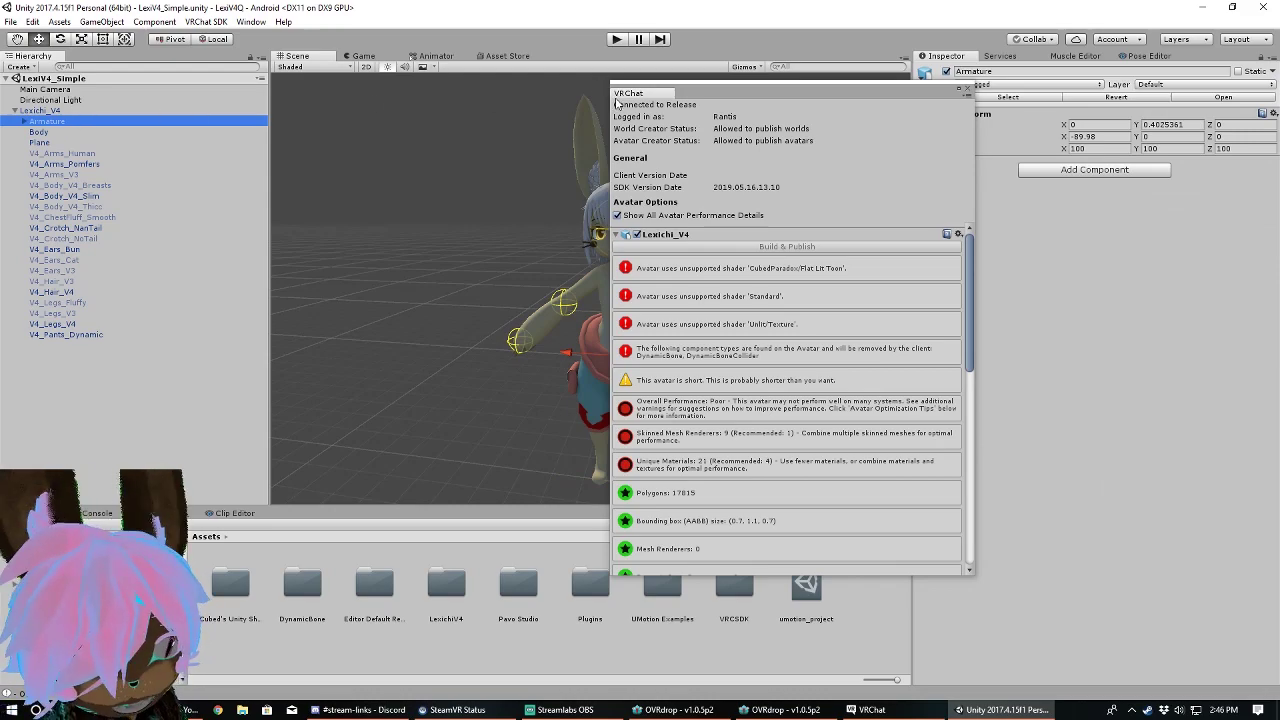
pyautogui.click(45, 110)
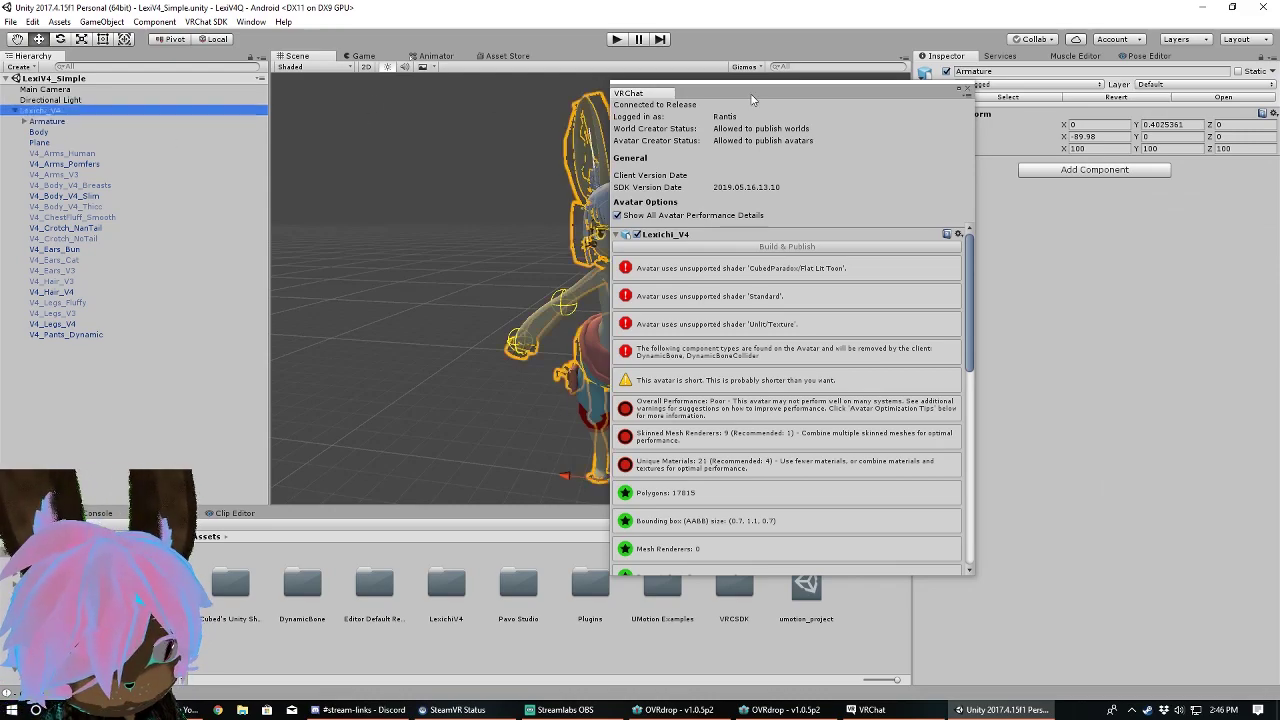
pyautogui.click(923, 287)
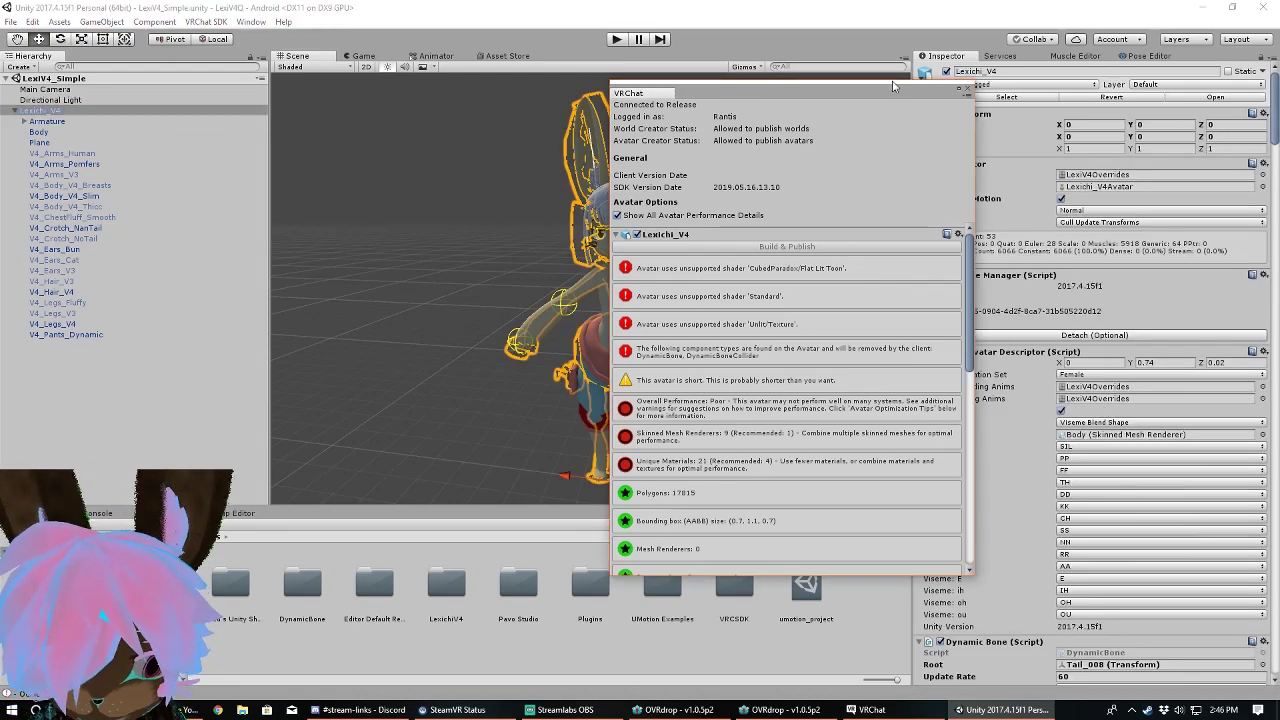
pyautogui.moveTo(712, 93); pyautogui.dragTo(440, 180)
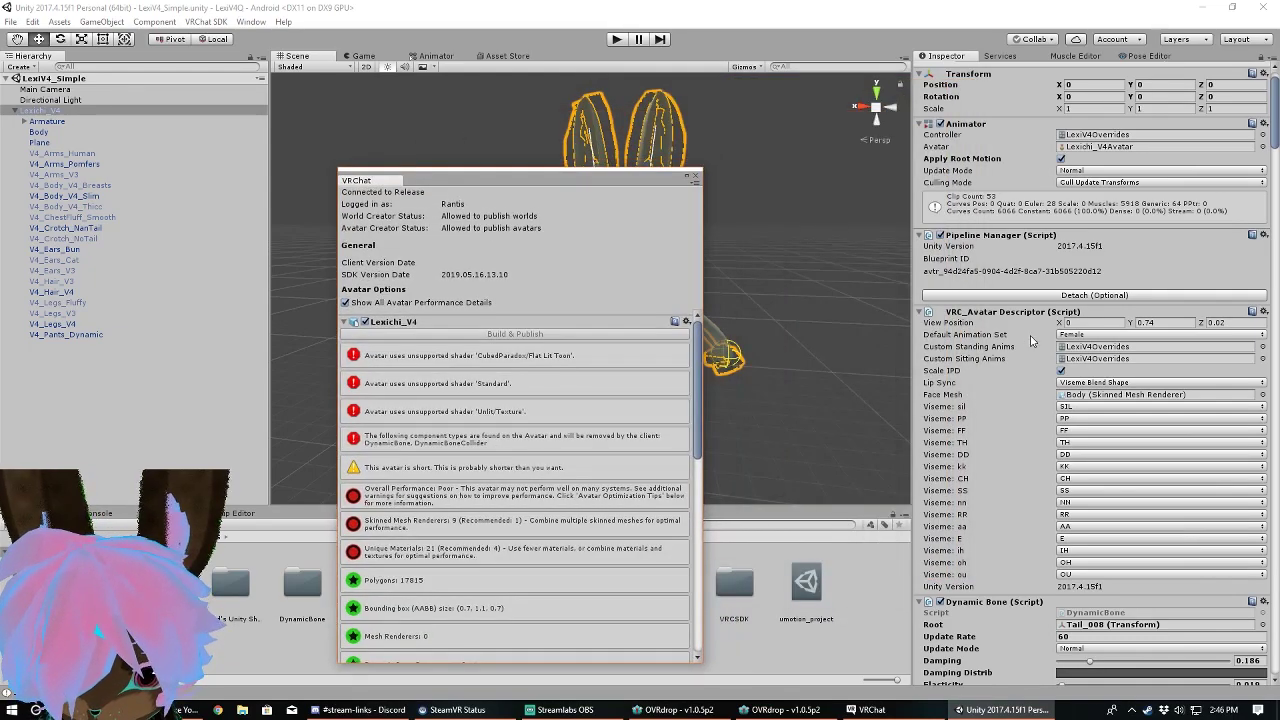
pyautogui.scroll(-3, 1150, 420)
pyautogui.scroll(-5, 1245, 485)
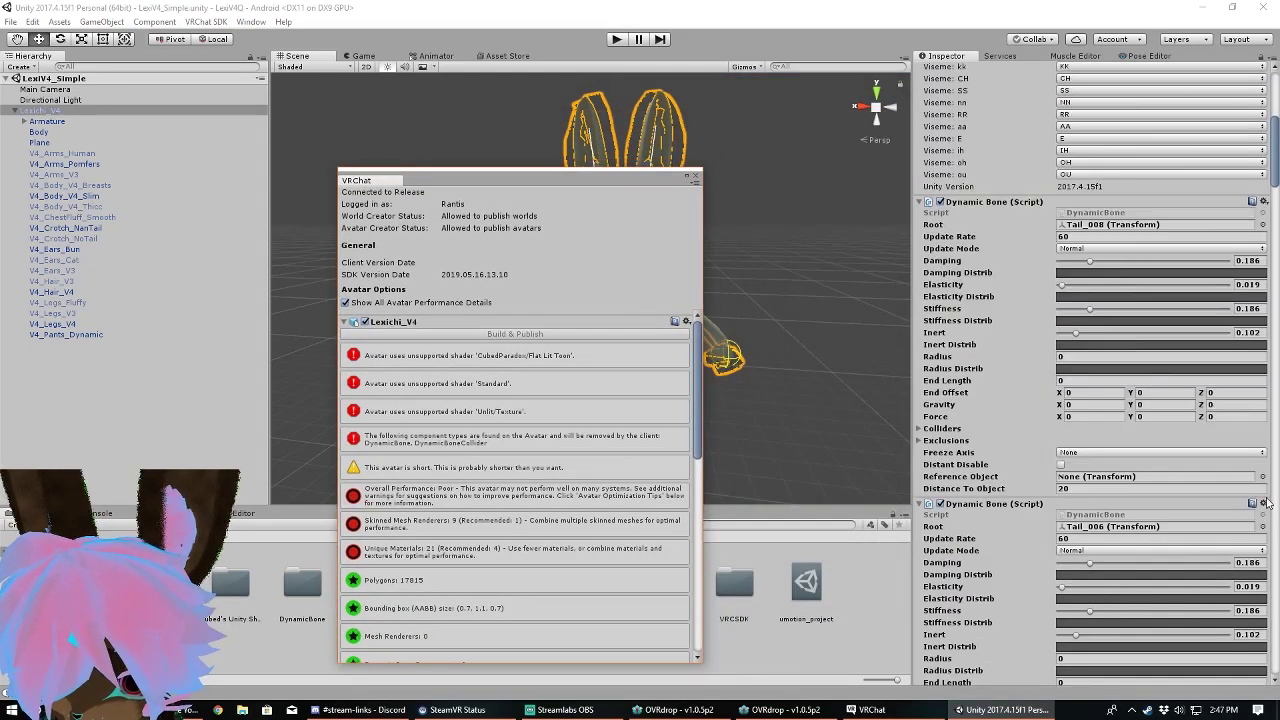
pyautogui.scroll(-5, 1267, 503)
pyautogui.scroll(1, 1245, 225)
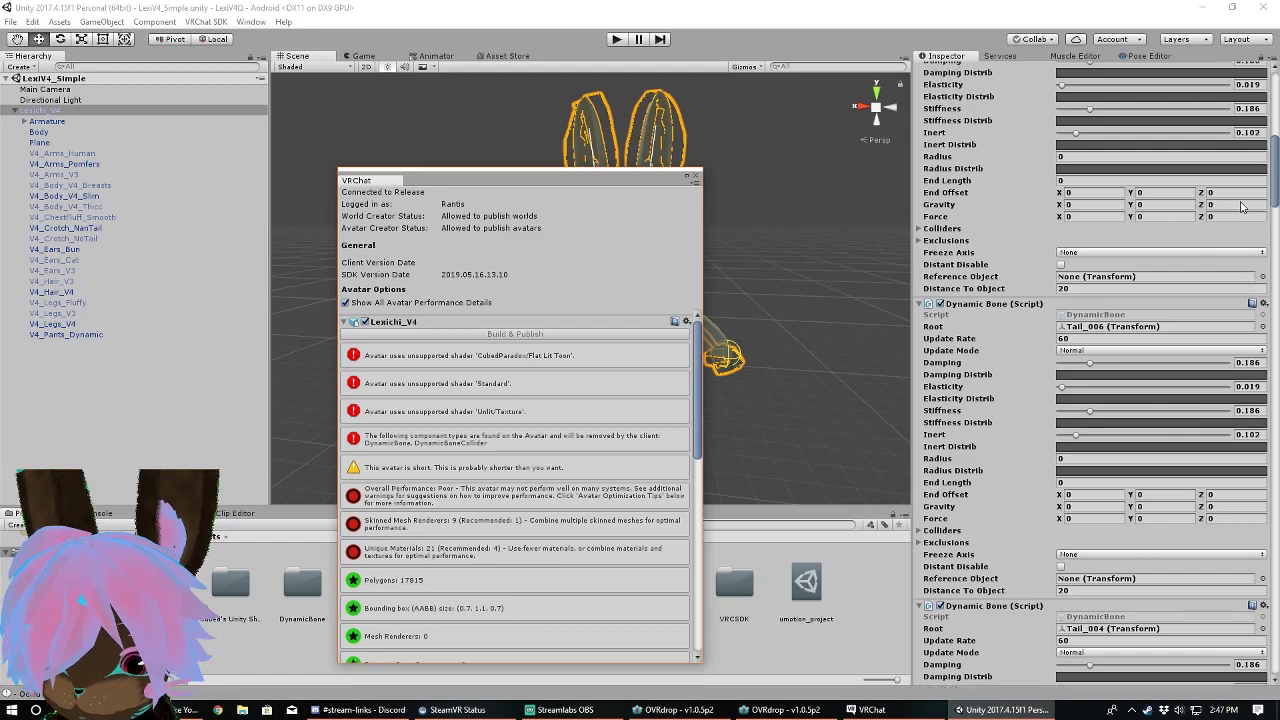
pyautogui.scroll(2, 1242, 190)
pyautogui.scroll(2, 1249, 133)
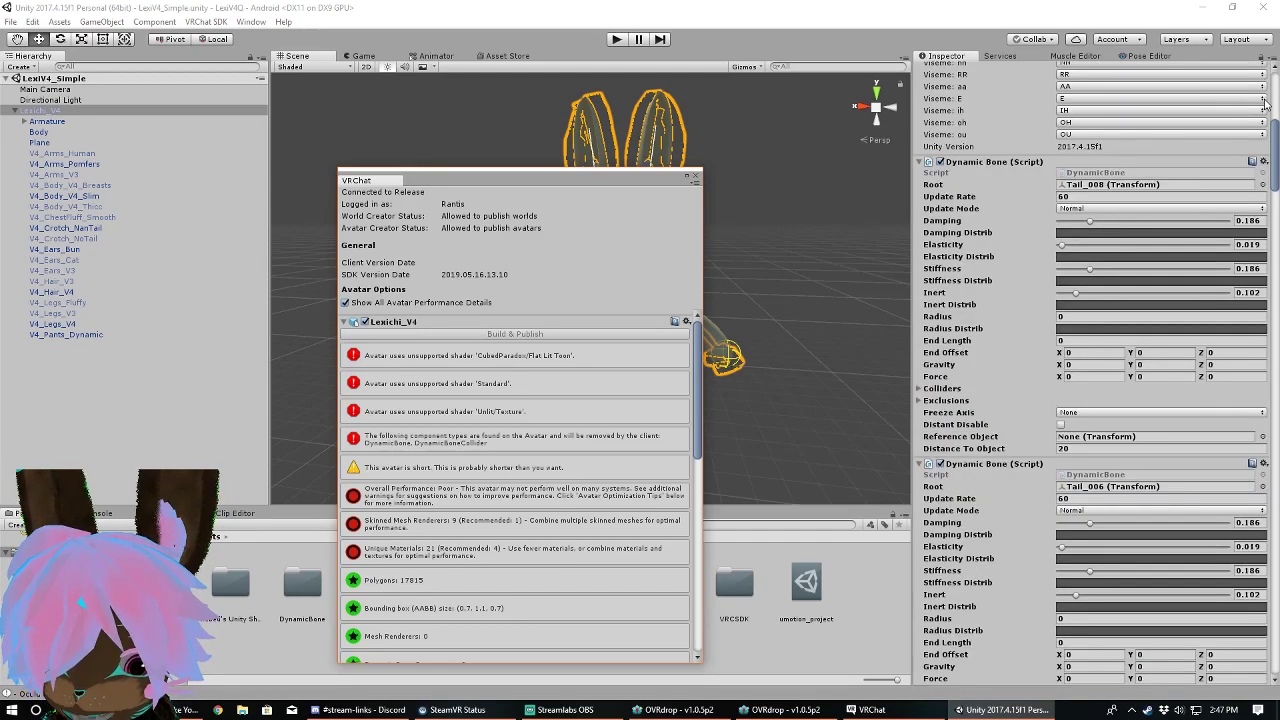
pyautogui.scroll(4, 1263, 176)
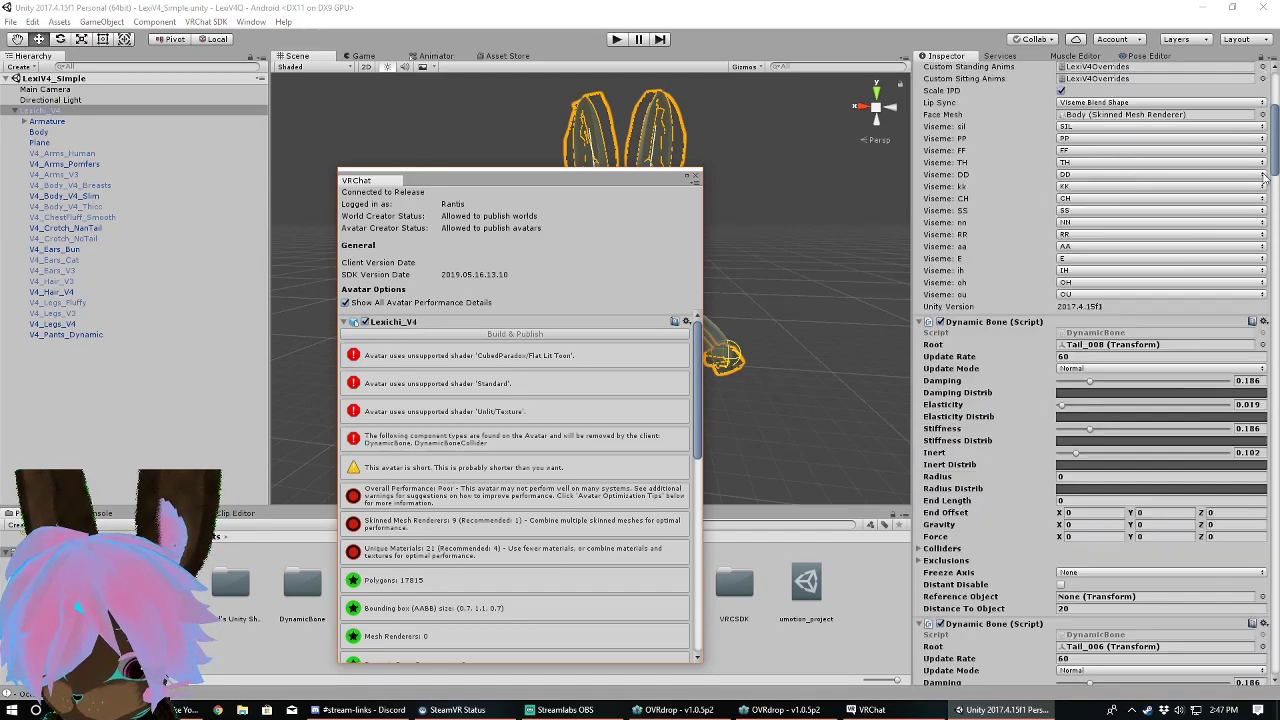
pyautogui.click(1263, 322)
# Remove the Tail_008 and Tail_004 Dynamic Bone components.
pyautogui.click(1218, 355)
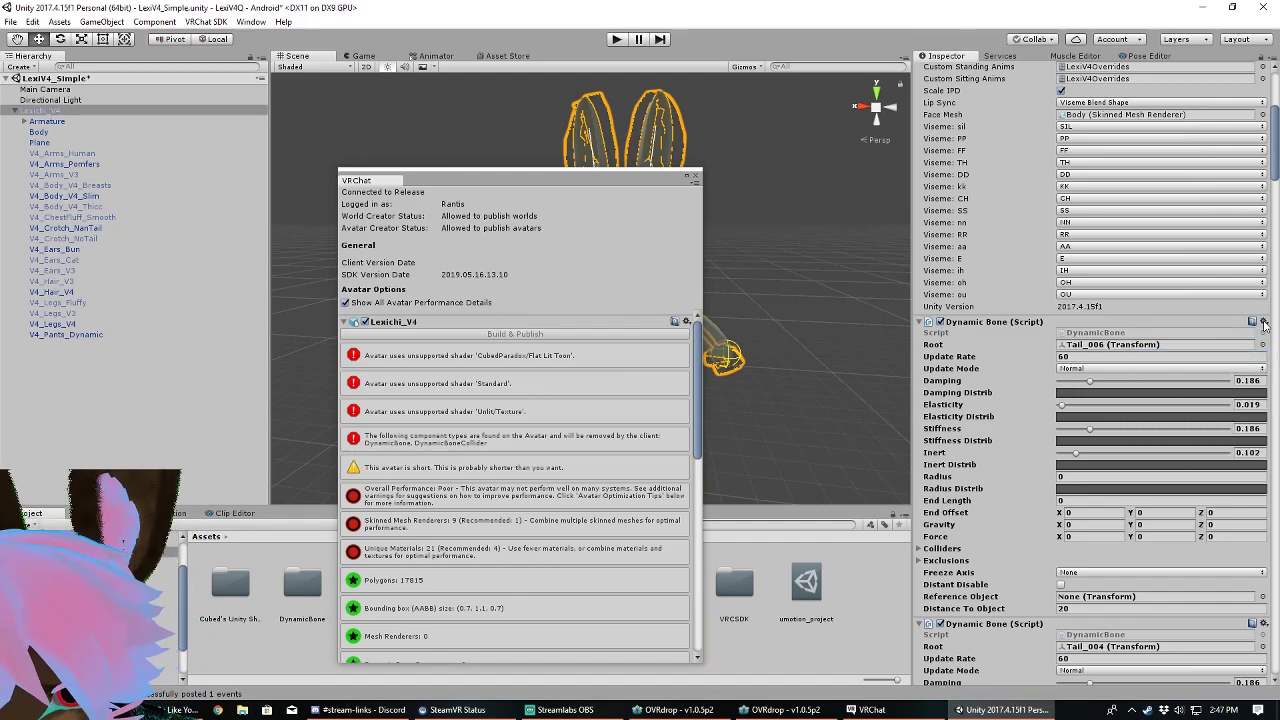
pyautogui.click(1240, 346)
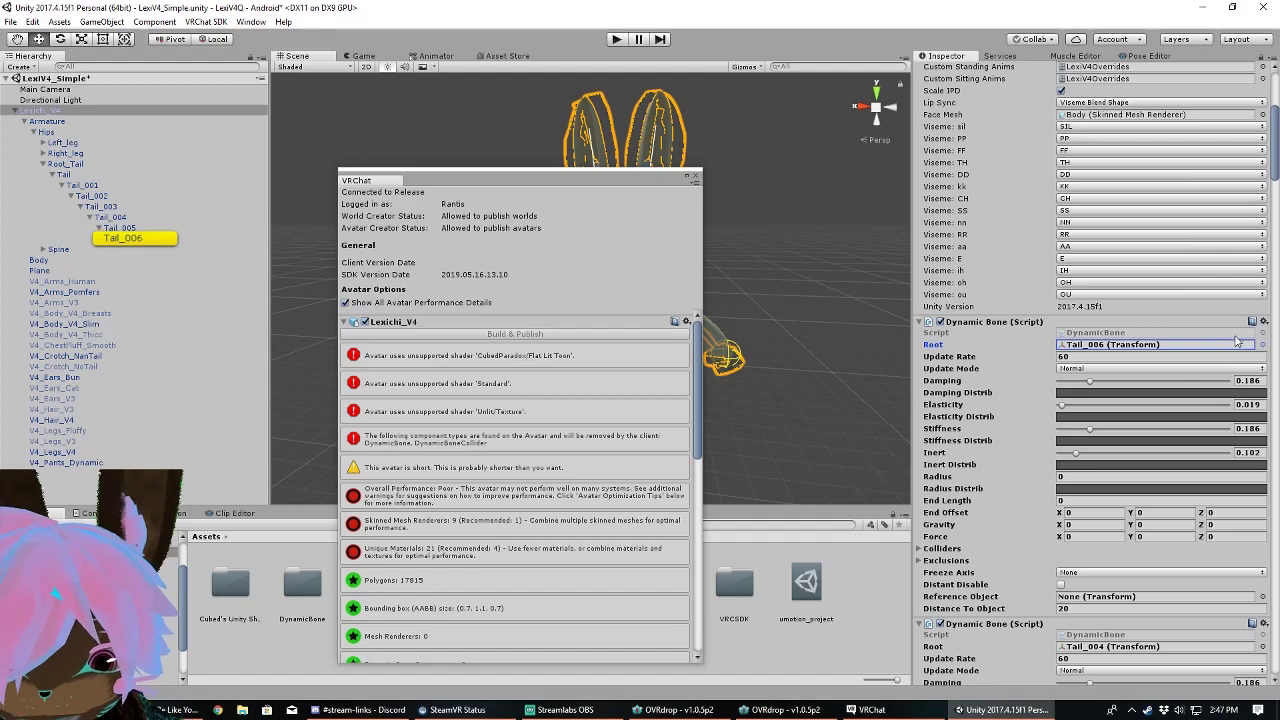
pyautogui.scroll(-3, 1265, 300)
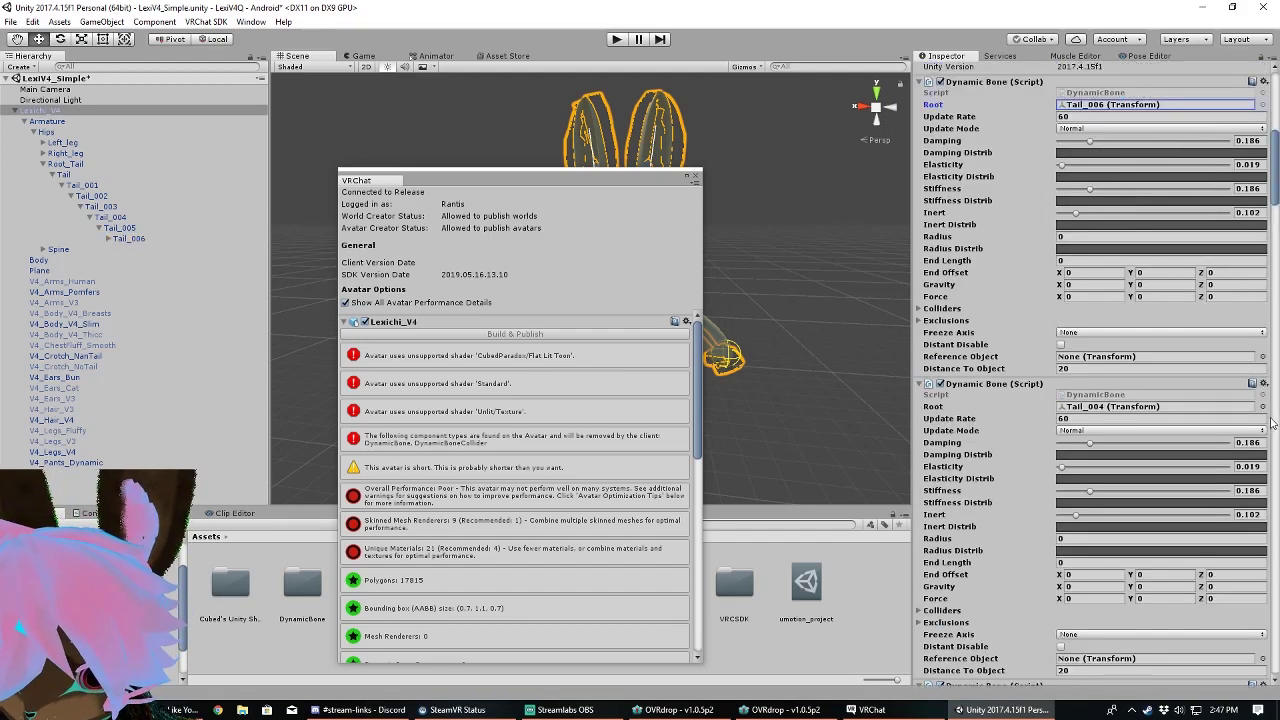
pyautogui.click(1264, 384)
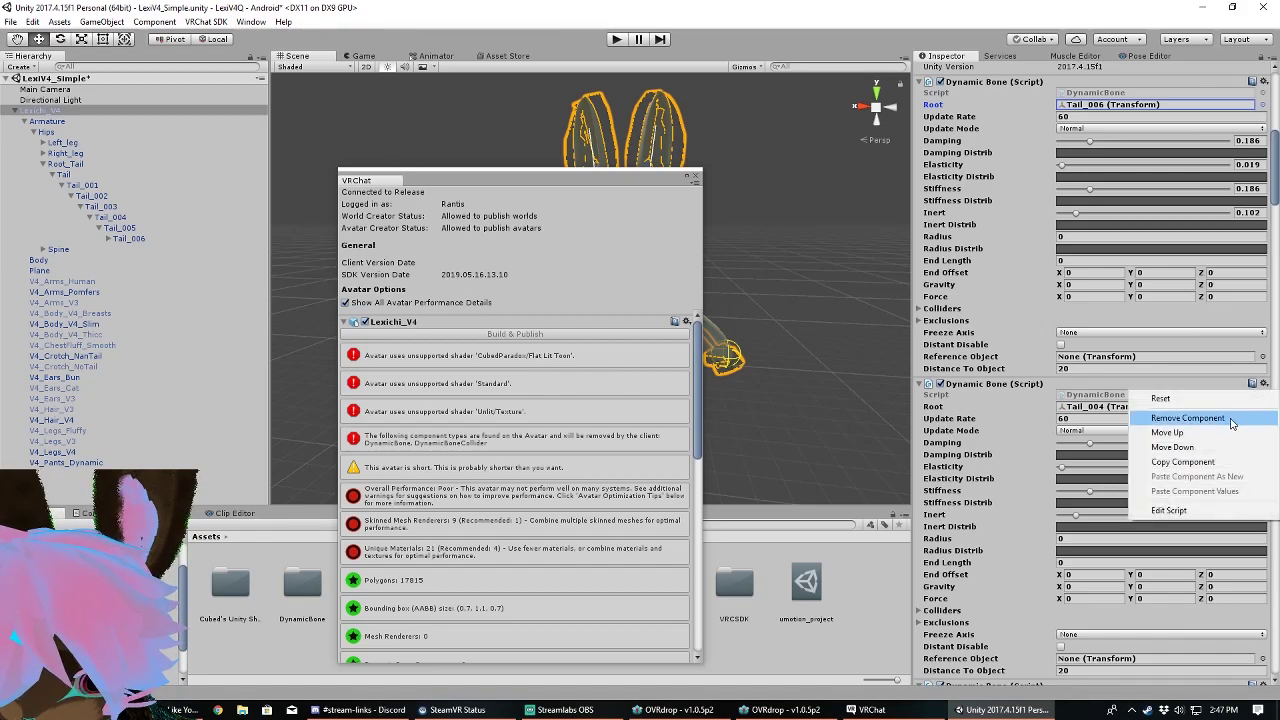
pyautogui.click(1232, 418)
# Remove the remaining Dynamic Bones, including Ears_L and Whiskers_R.
pyautogui.click(1264, 384)
pyautogui.click(1192, 418)
pyautogui.click(1264, 384)
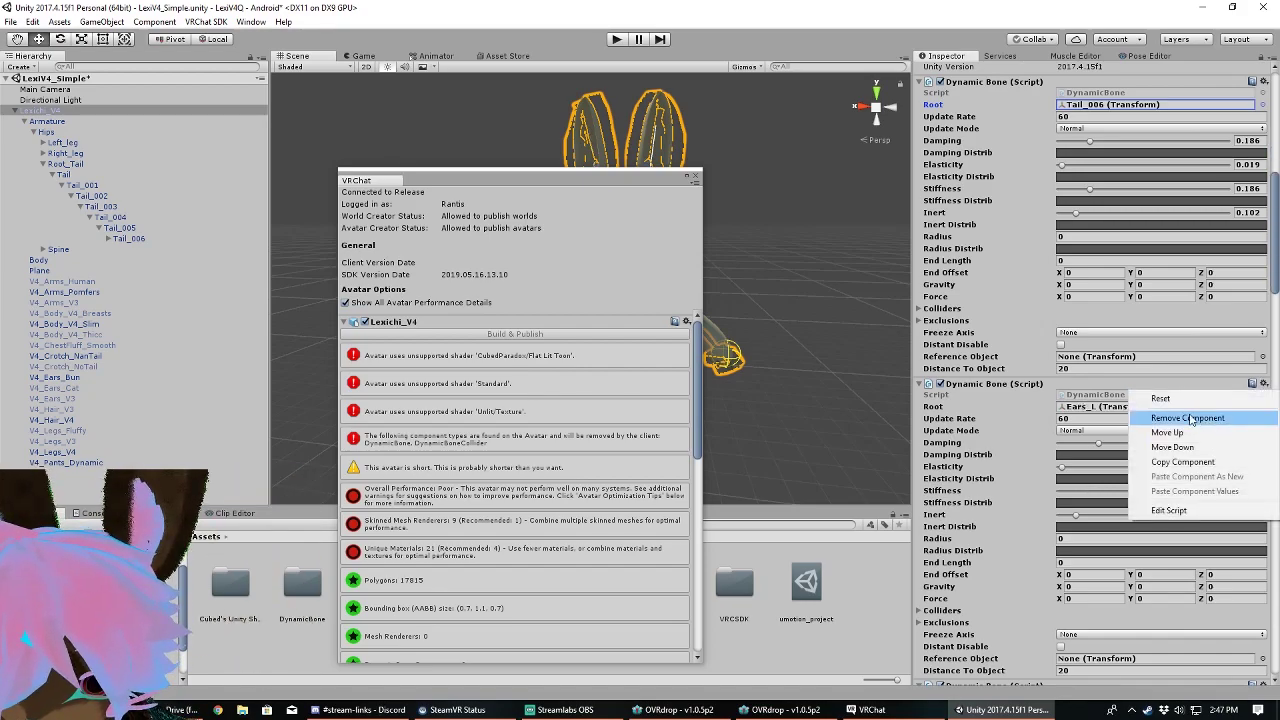
pyautogui.click(1192, 418)
pyautogui.click(1264, 161)
pyautogui.click(1230, 196)
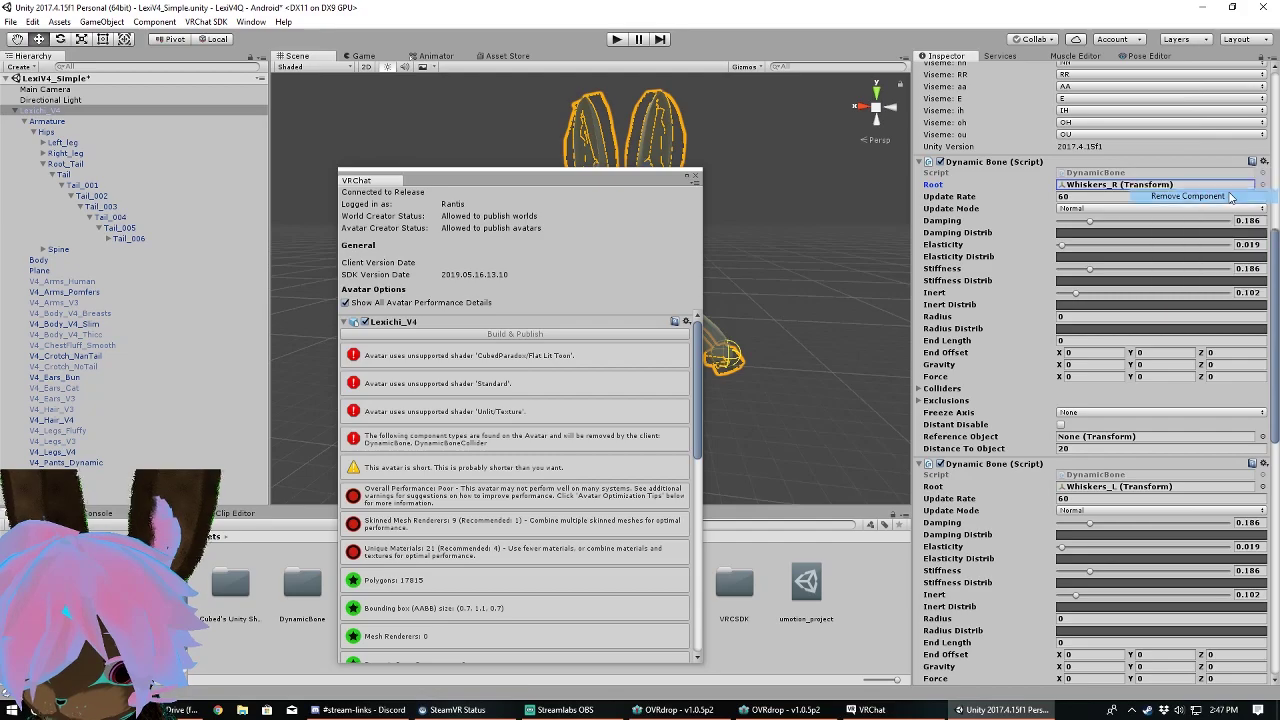
pyautogui.click(1264, 274)
pyautogui.click(1200, 308)
# Expand Spine down to Head and remove the Head's Dynamic Bone Collider.
pyautogui.moveTo(520, 179); pyautogui.dragTo(670, 517)
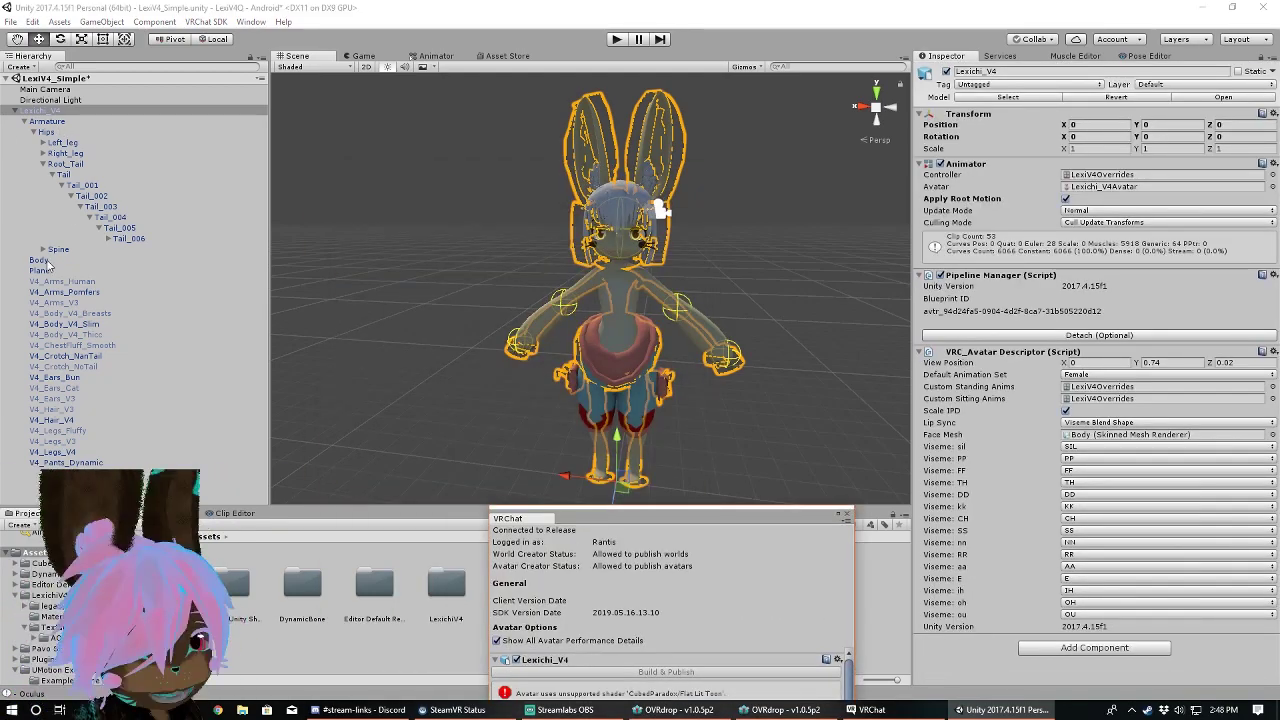
pyautogui.click(58, 249)
pyautogui.click(86, 217)
pyautogui.click(1264, 161)
pyautogui.click(1232, 196)
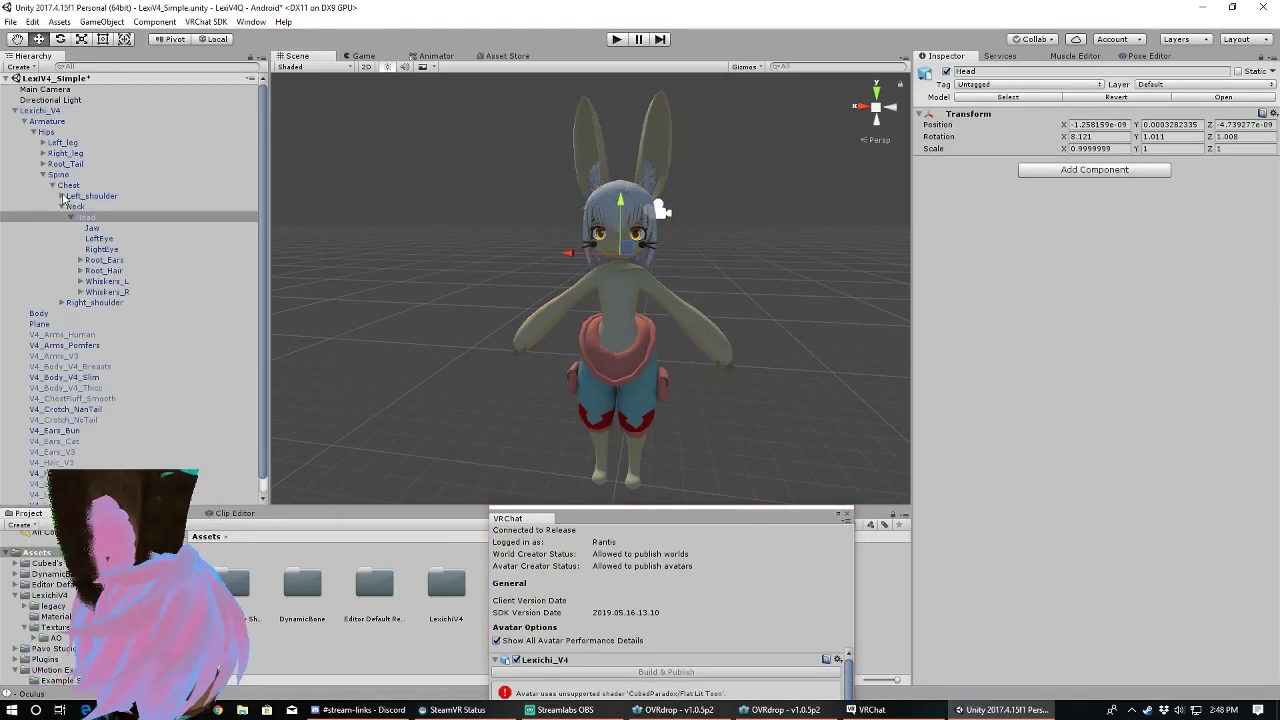
# Remove the Dynamic Bone Colliders from Left_elbow and Right_elbow.
pyautogui.click(62, 197)
pyautogui.click(105, 217)
pyautogui.click(1264, 161)
pyautogui.click(1187, 197)
pyautogui.click(108, 345)
pyautogui.click(1264, 161)
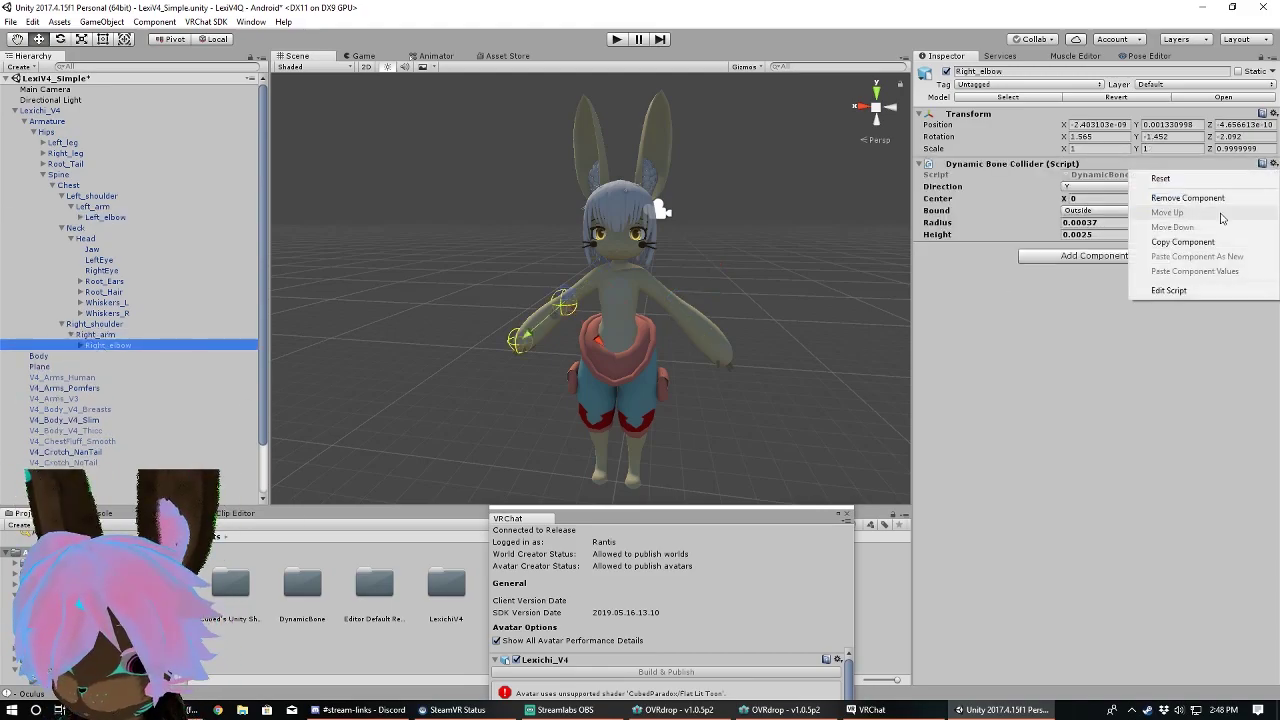
pyautogui.click(1187, 197)
# Select the Lexichi_V4 root, look over the avatar, and close the VRChat SDK panel.
pyautogui.moveTo(680, 518); pyautogui.dragTo(712, 231)
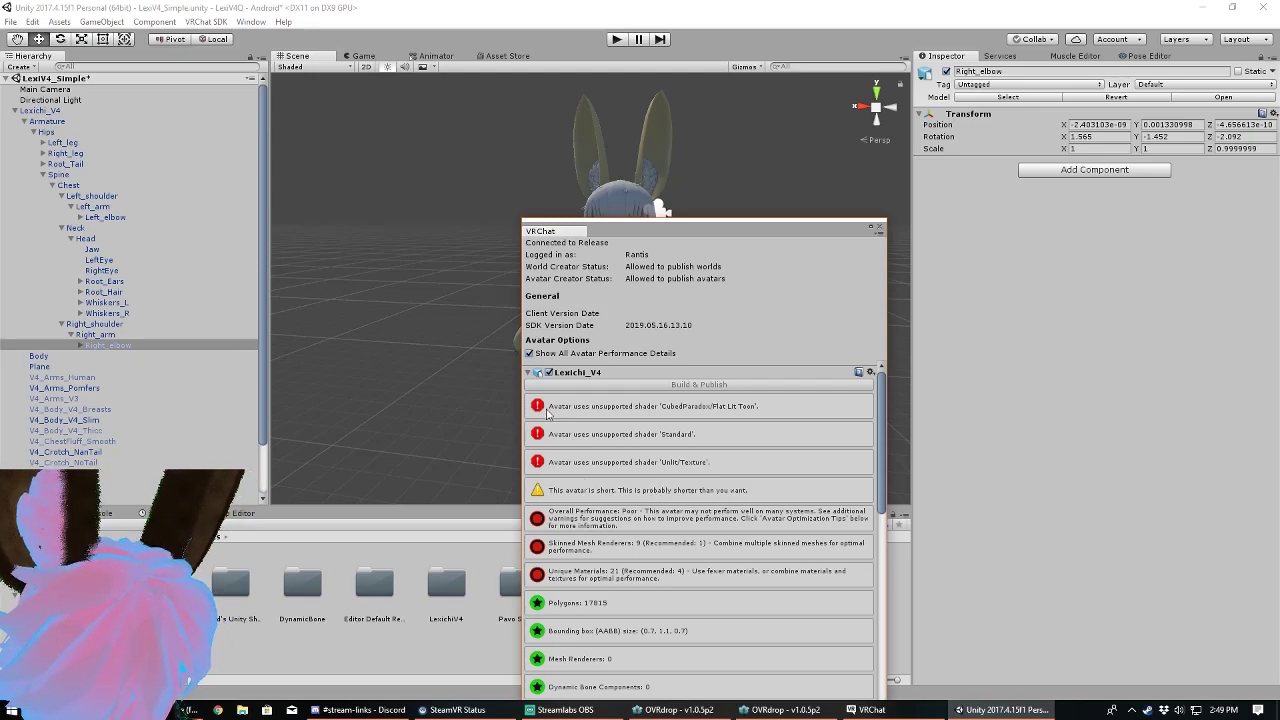
pyautogui.moveTo(680, 231); pyautogui.dragTo(863, 441)
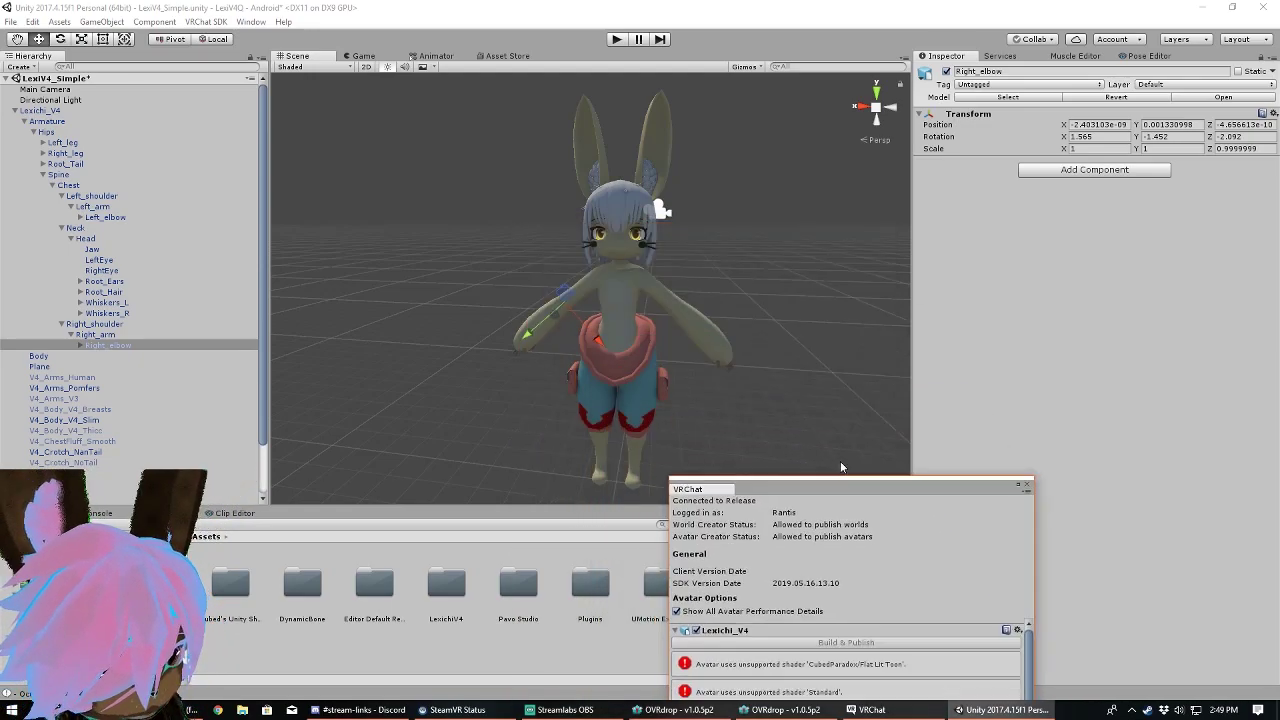
pyautogui.click(40, 110)
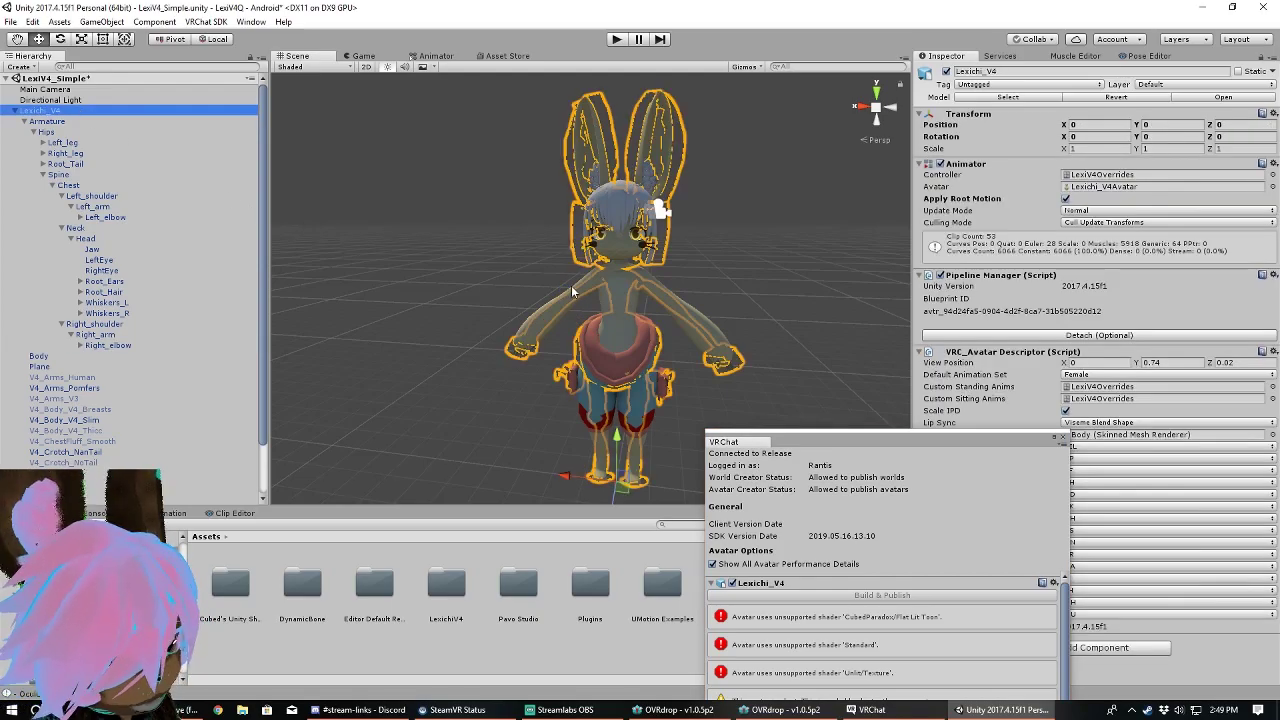
pyautogui.keyDown('alt'); pyautogui.moveTo(540, 250); pyautogui.dragTo(590, 262); pyautogui.keyUp('alt')
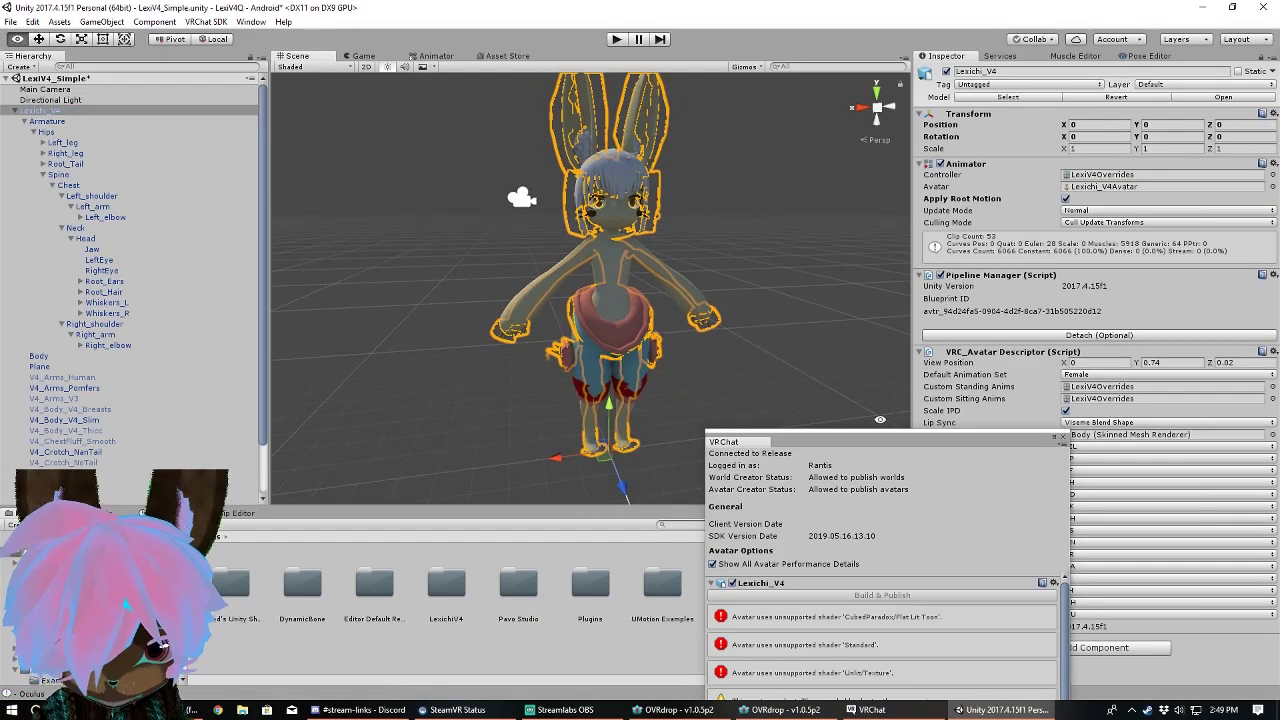
pyautogui.moveTo(952, 443); pyautogui.dragTo(860, 393)
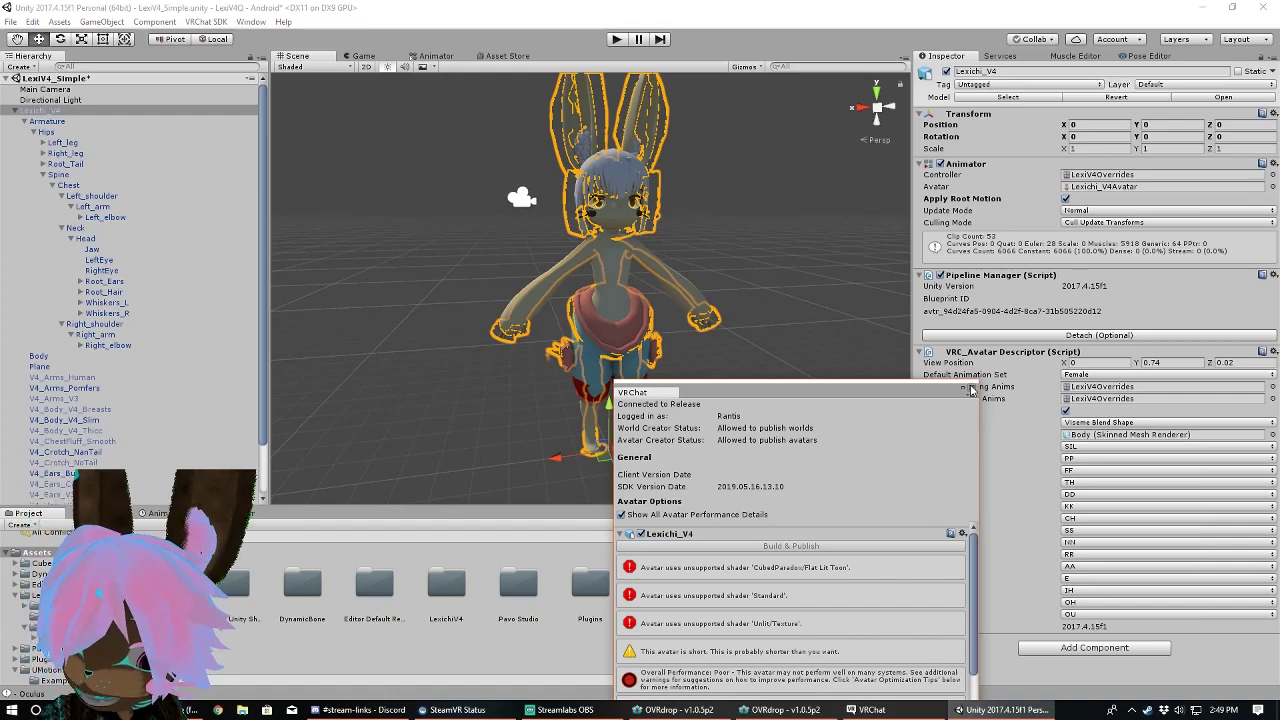
pyautogui.moveTo(970, 389); pyautogui.dragTo(979, 396)
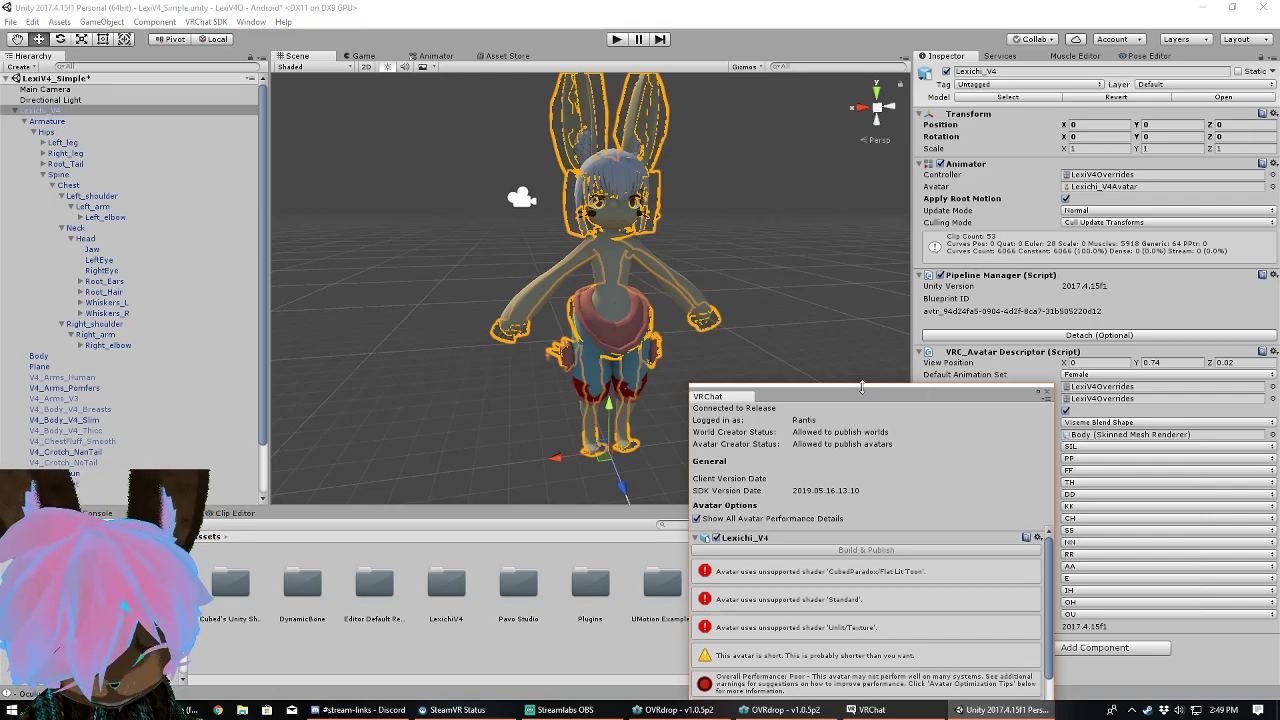
pyautogui.moveTo(861, 387)
pyautogui.mouseDown()
pyautogui.moveTo(861, 242)
pyautogui.moveTo(491, 352)
pyautogui.moveTo(489, 305)
pyautogui.mouseUp()
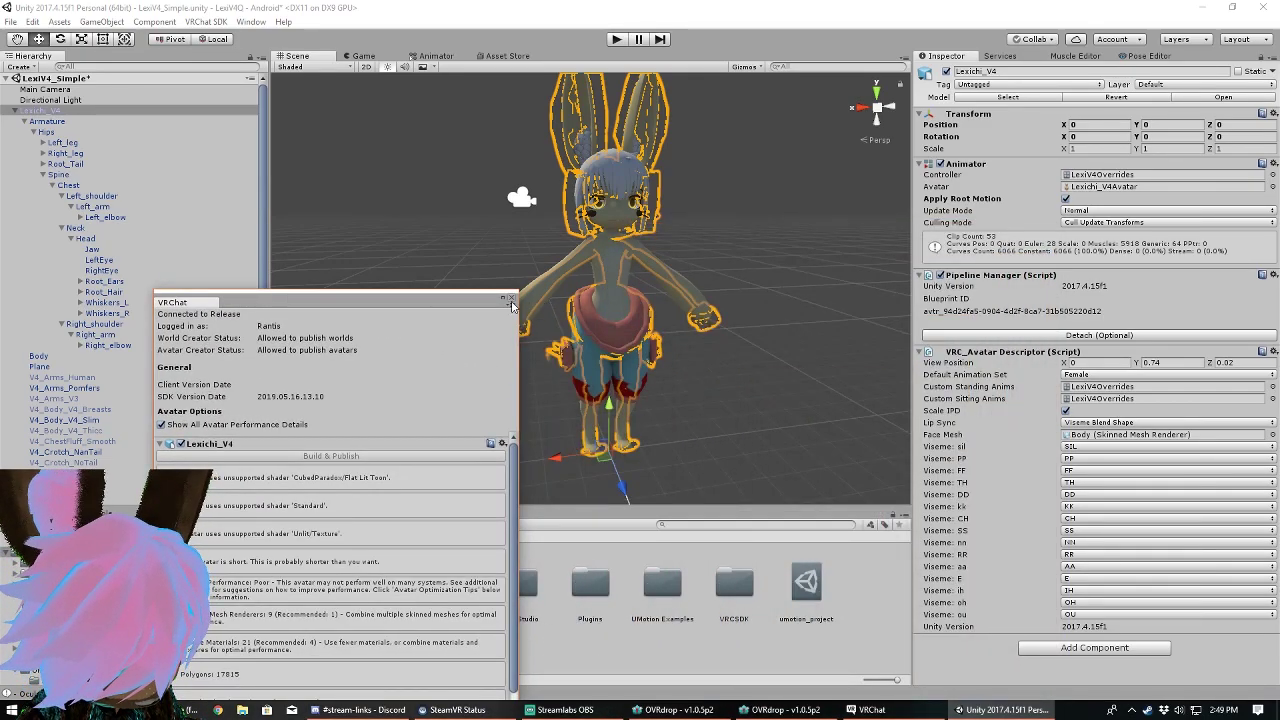
pyautogui.click(511, 300)
# Select the Body mesh and set Mat_FaceHair's shader to VRChat/Mobile/Toon Lit.
pyautogui.click(46, 131)
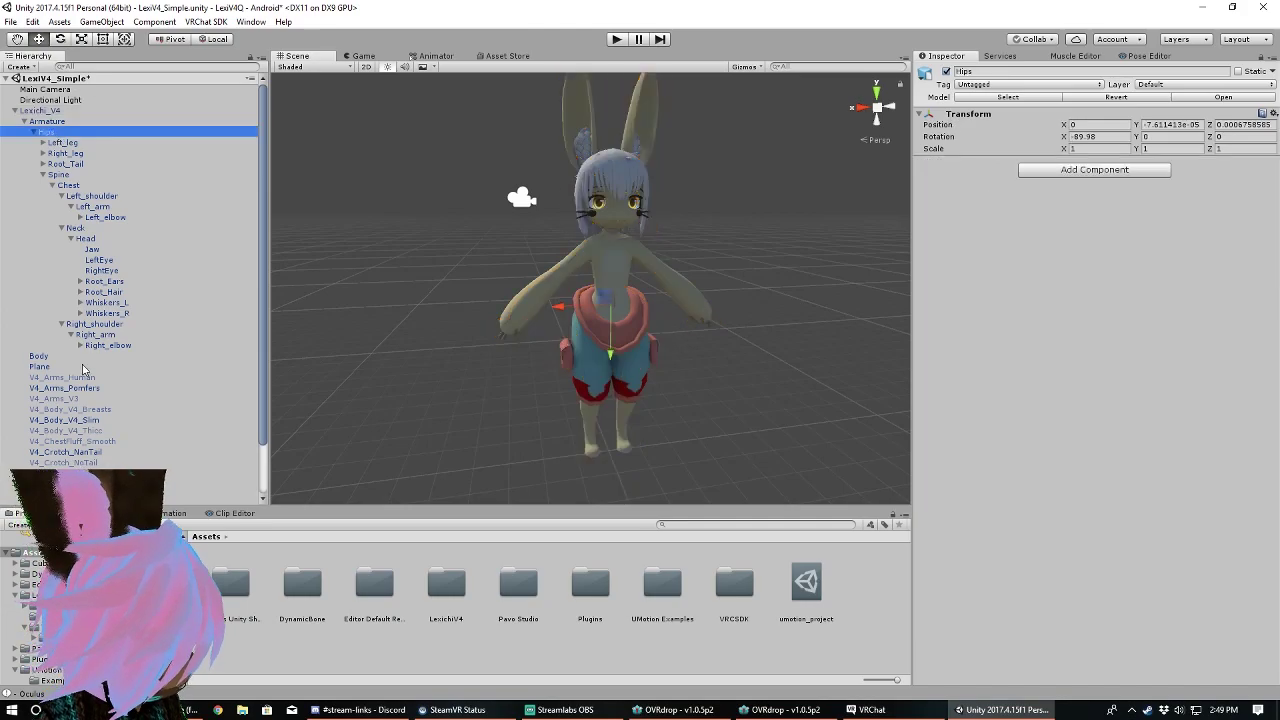
pyautogui.click(38, 356)
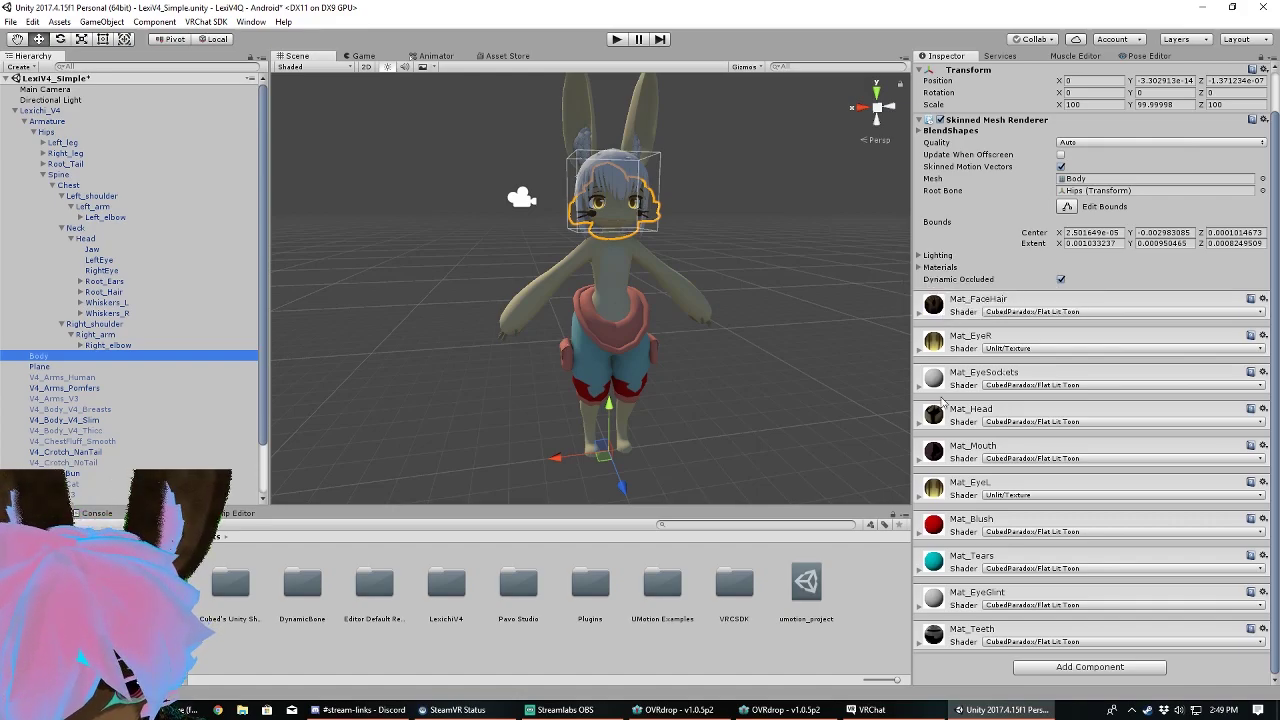
pyautogui.click(962, 313)
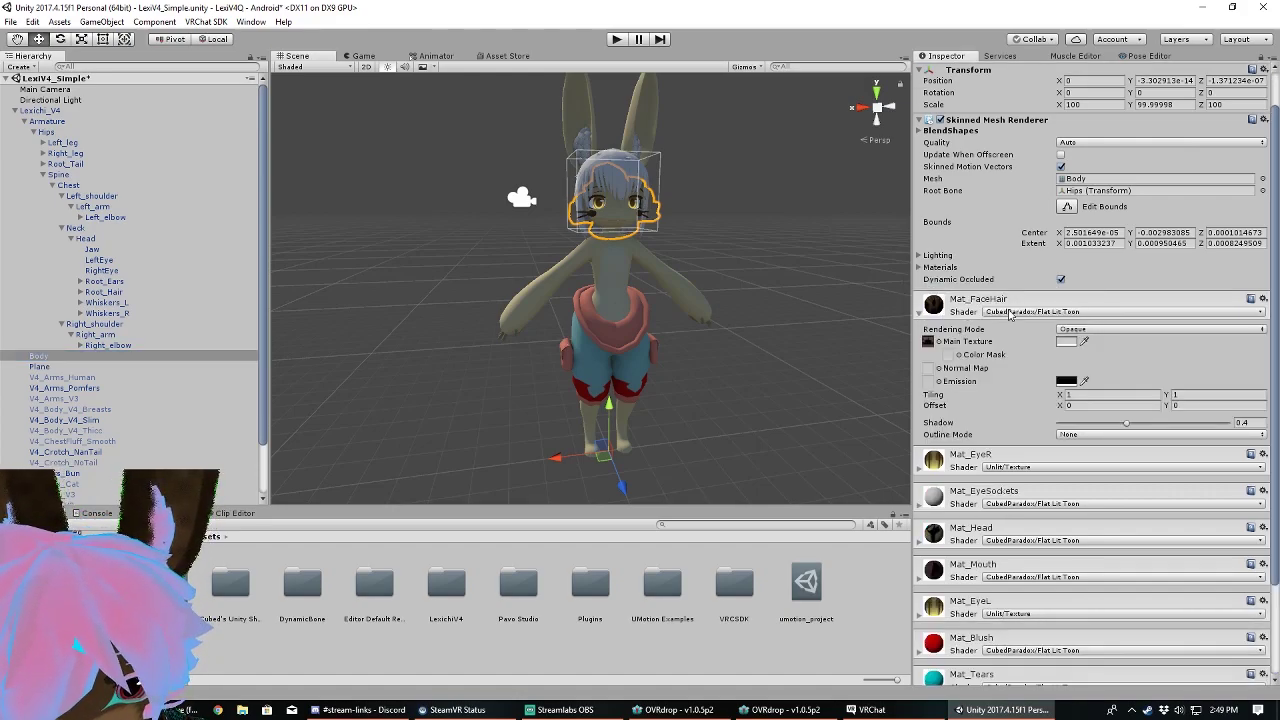
pyautogui.click(1010, 312)
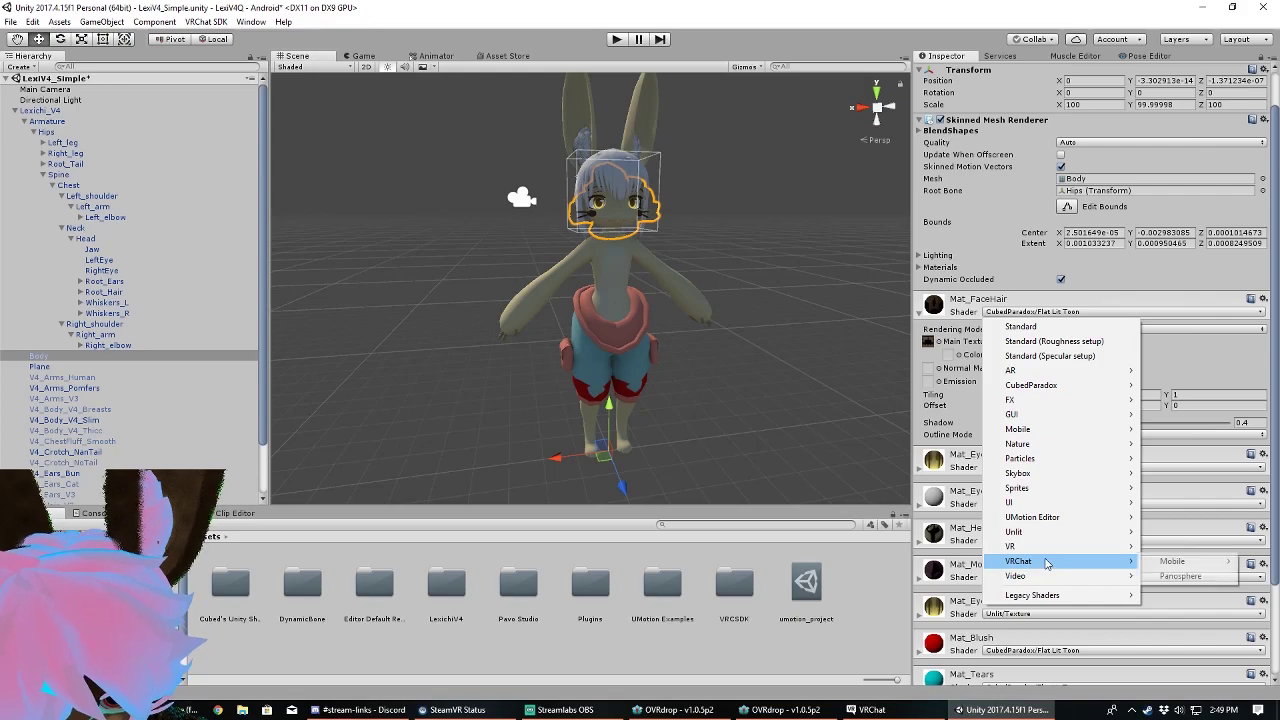
pyautogui.moveTo(1018, 429)
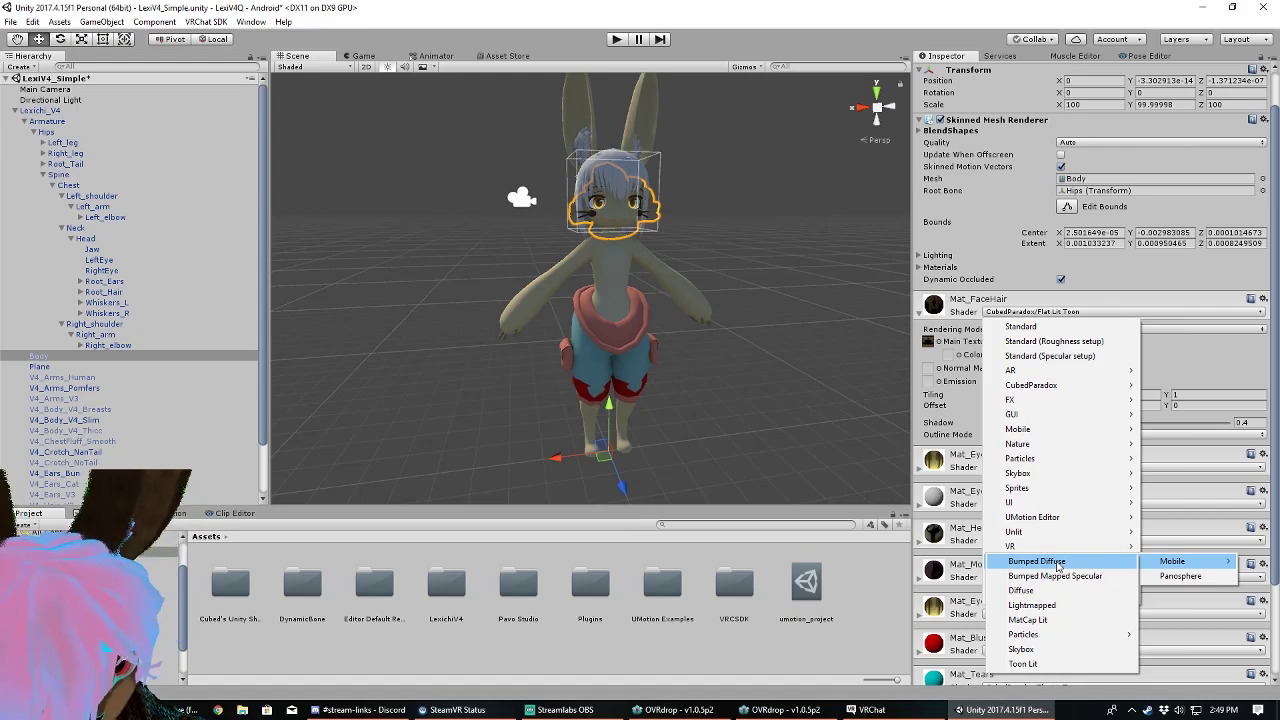
pyautogui.click(1024, 664)
pyautogui.scroll(5, 714, 302)
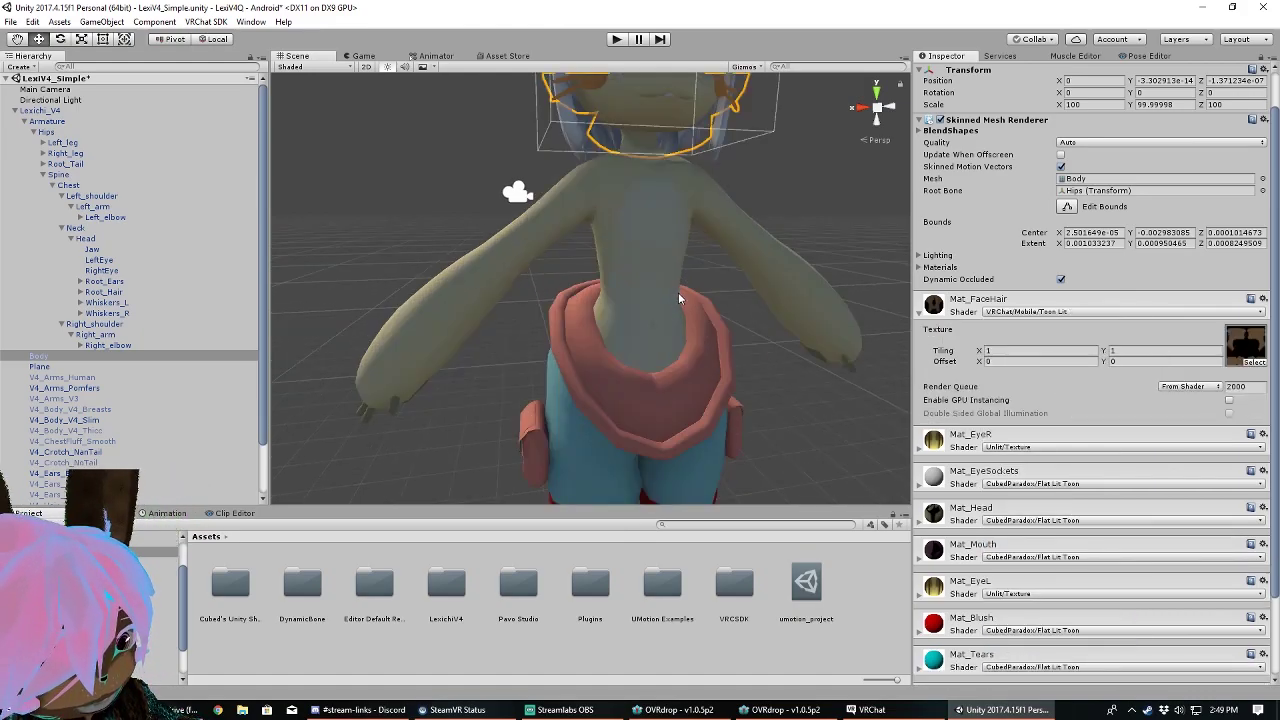
pyautogui.moveTo(715, 293)
pyautogui.mouseDown(button='middle')
pyautogui.moveTo(694, 371)
pyautogui.moveTo(654, 380)
pyautogui.moveTo(684, 383)
pyautogui.mouseUp(button='middle')
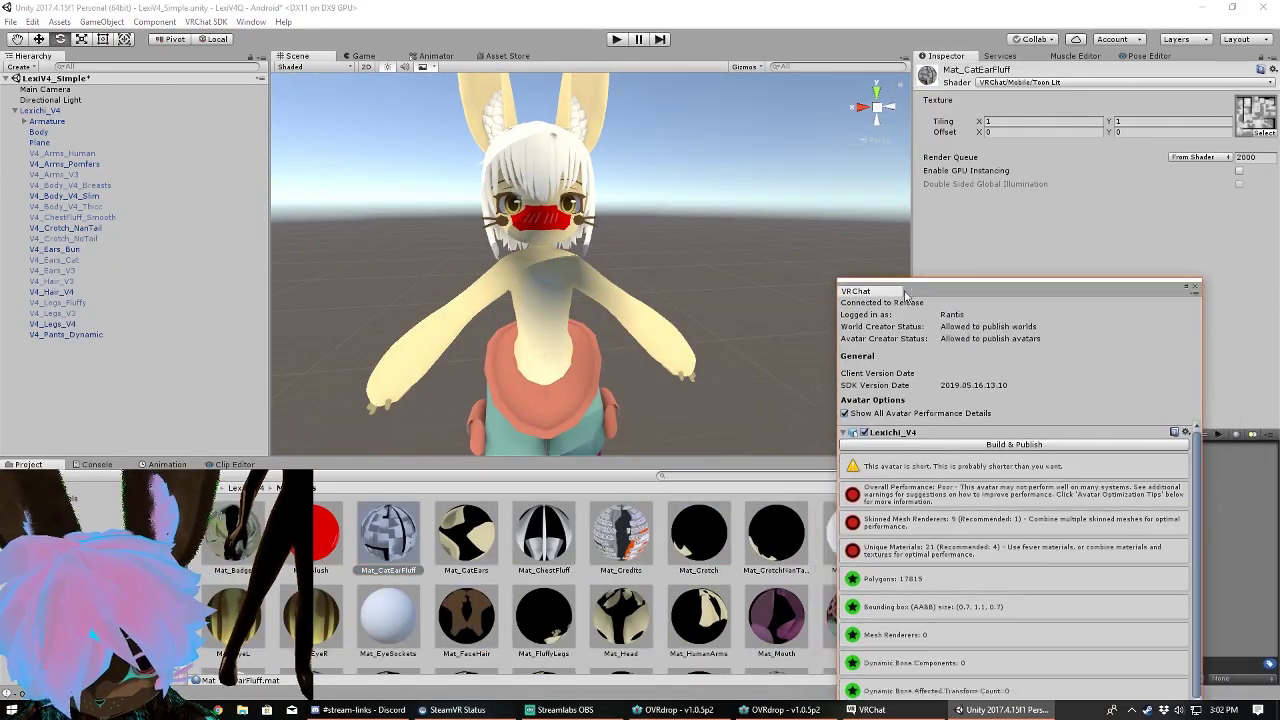
# Move the reopened VRChat SDK panel up and to the left.
pyautogui.moveTo(905, 293)
pyautogui.mouseDown()
pyautogui.moveTo(800, 160)
pyautogui.moveTo(767, 65)
pyautogui.mouseUp()
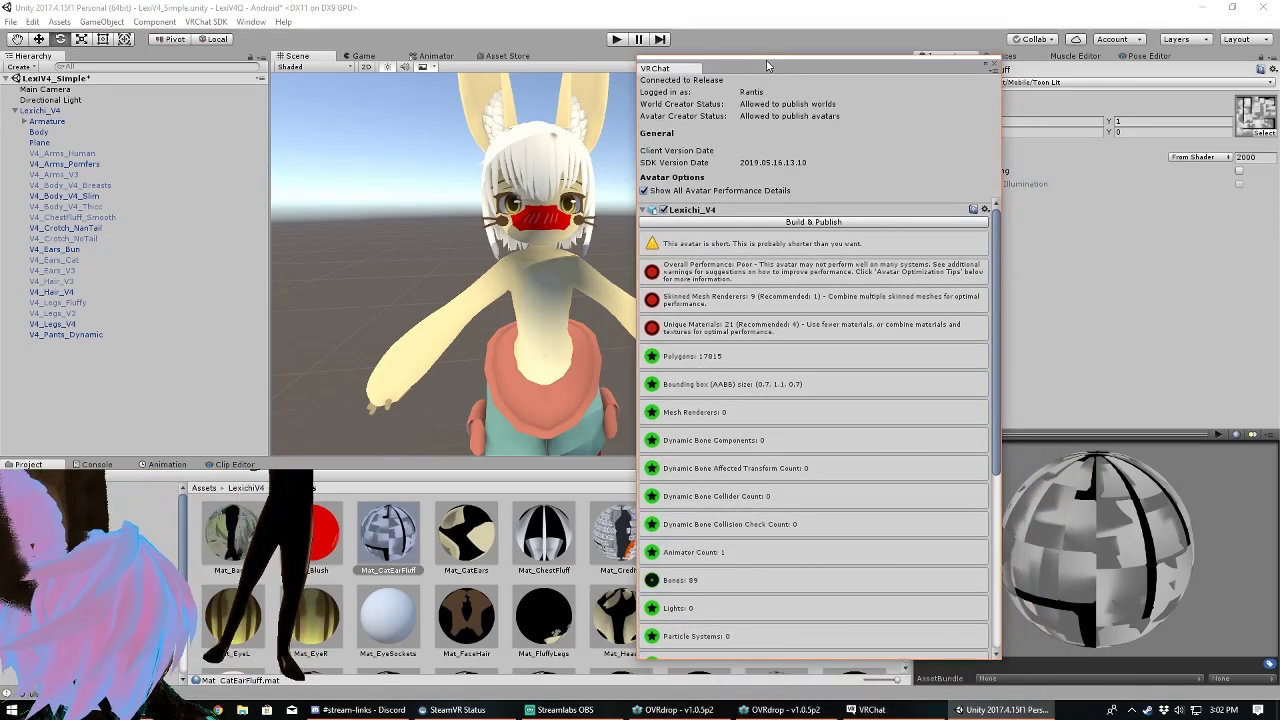
pyautogui.moveTo(767, 65); pyautogui.dragTo(780, 67)
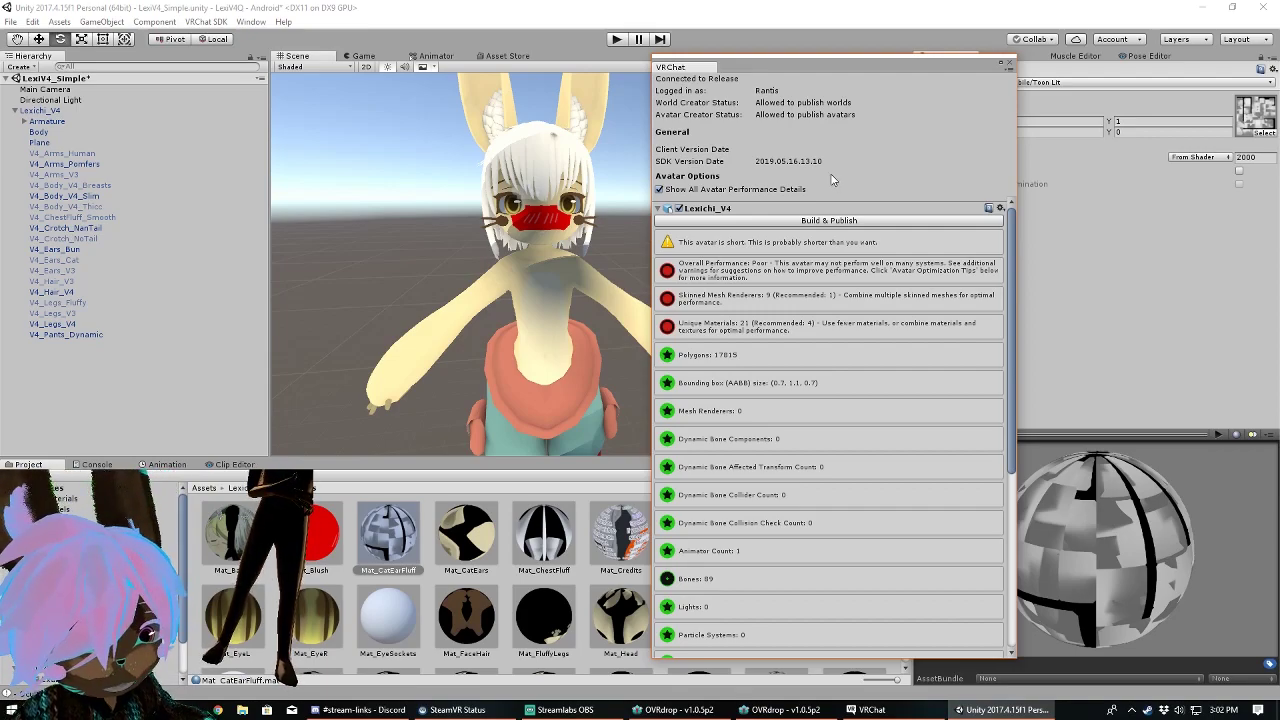
pyautogui.click(112, 132)
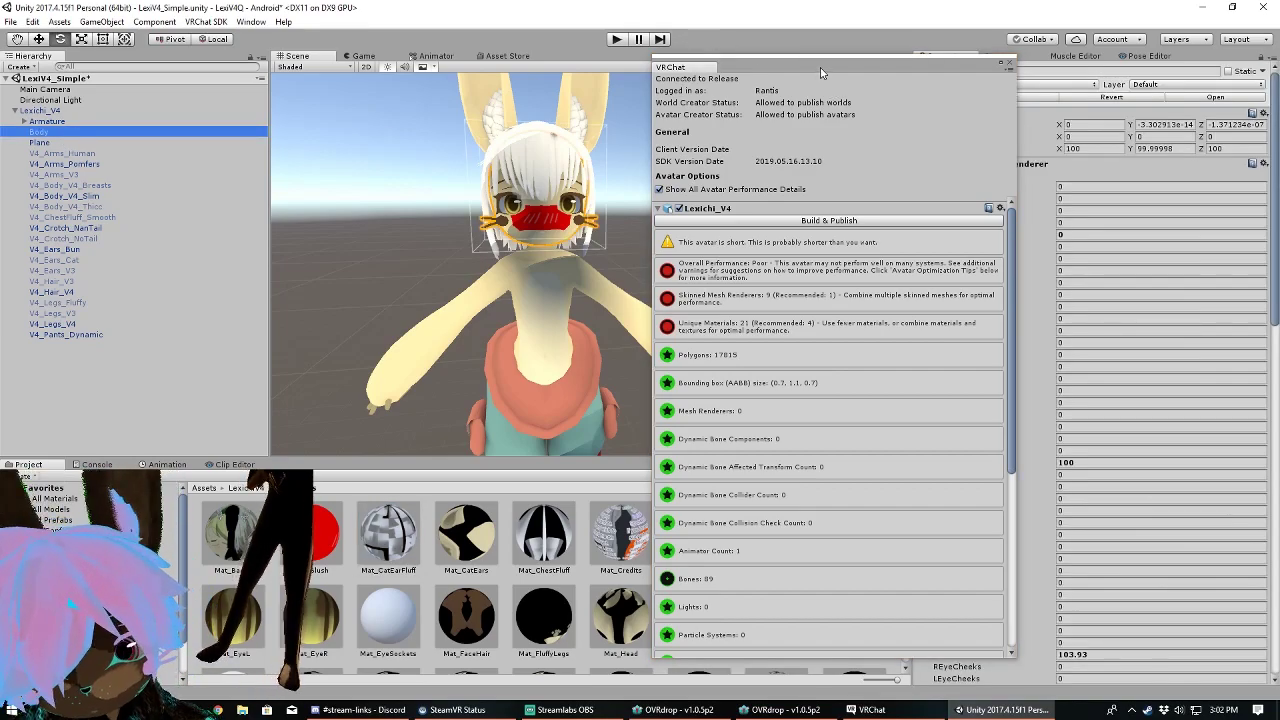
# Change the Body's blush blend shape from 103.93 to 0.
pyautogui.moveTo(820, 67); pyautogui.dragTo(734, 93)
pyautogui.scroll(-2, 1080, 546)
pyautogui.scroll(-2, 1080, 546)
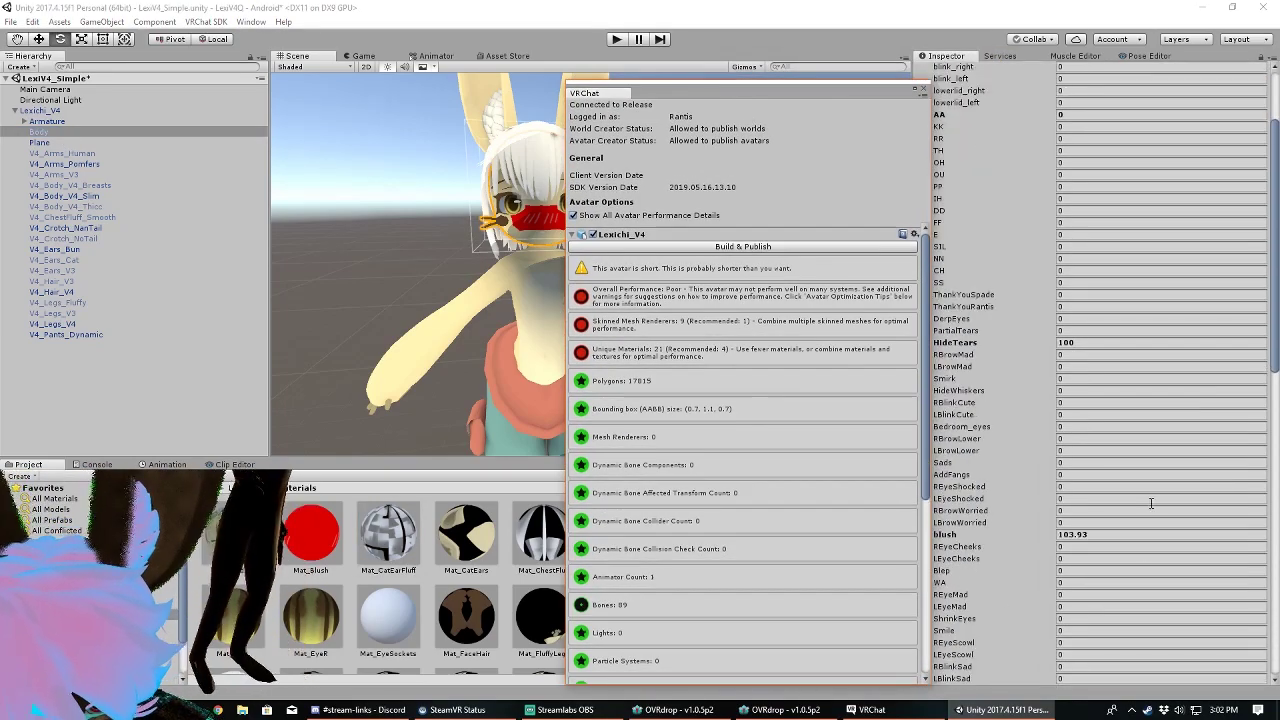
pyautogui.click(1074, 535)
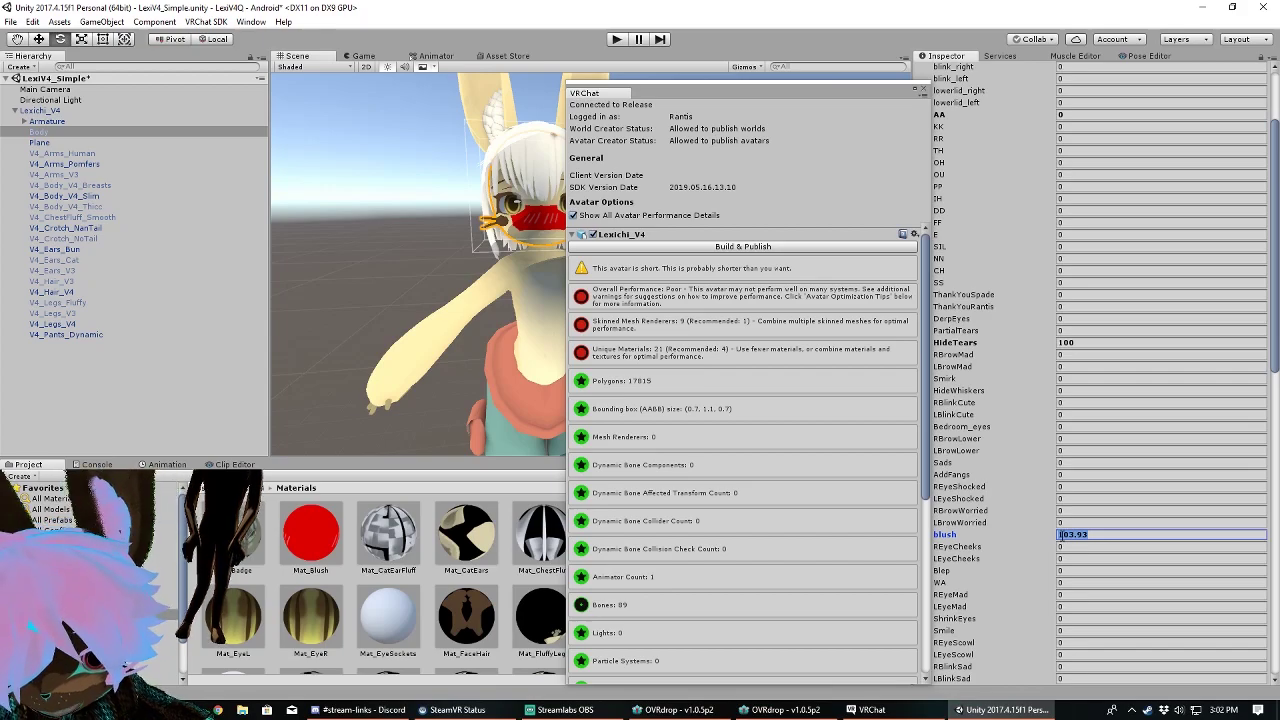
pyautogui.write('0')
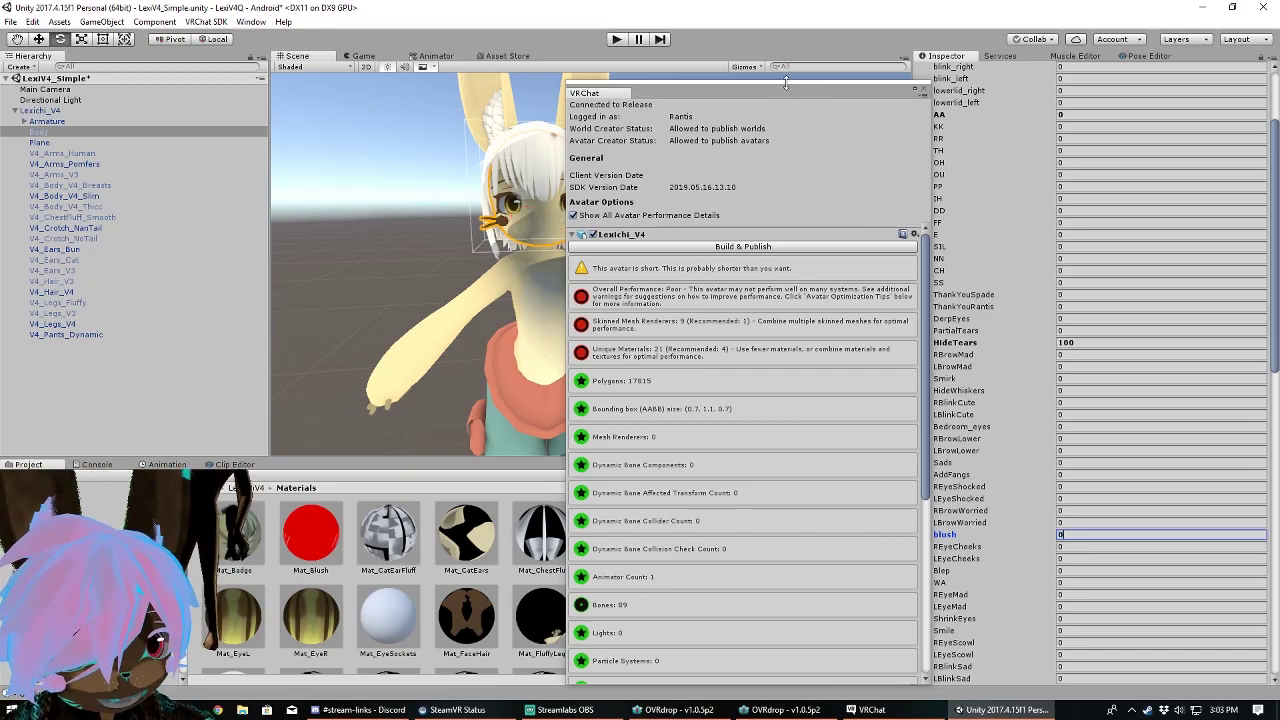
pyautogui.moveTo(816, 94); pyautogui.dragTo(877, 83)
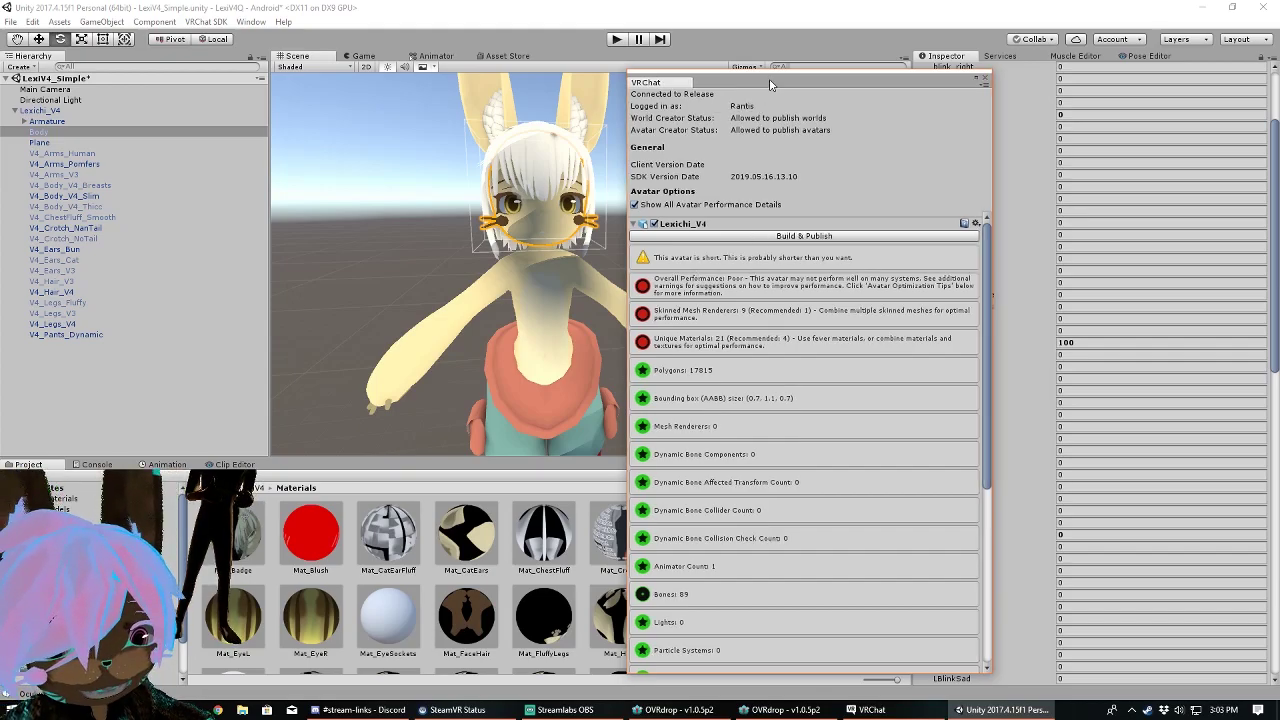
pyautogui.moveTo(769, 82)
pyautogui.mouseDown()
pyautogui.moveTo(657, 108)
pyautogui.moveTo(745, 107)
pyautogui.mouseUp()
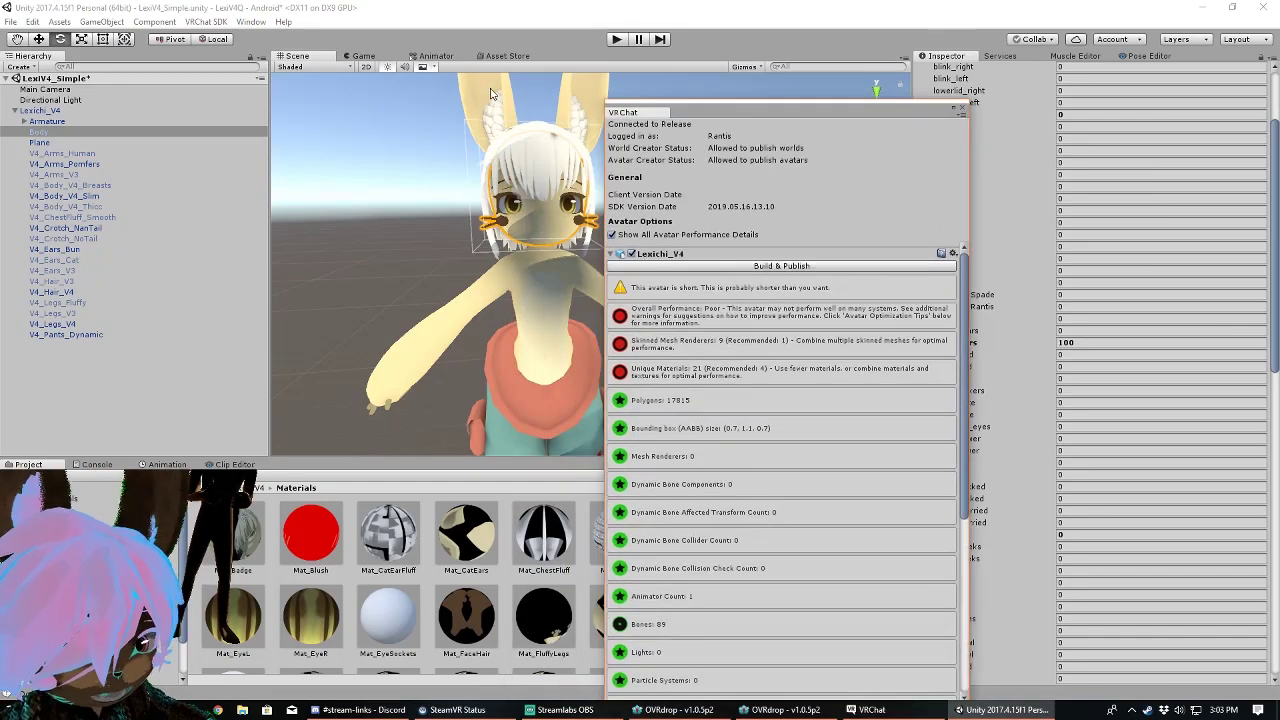
# Select Lexichi_V4 and highlight its Pipeline Manager blueprint ID for copying.
pyautogui.click(85, 113)
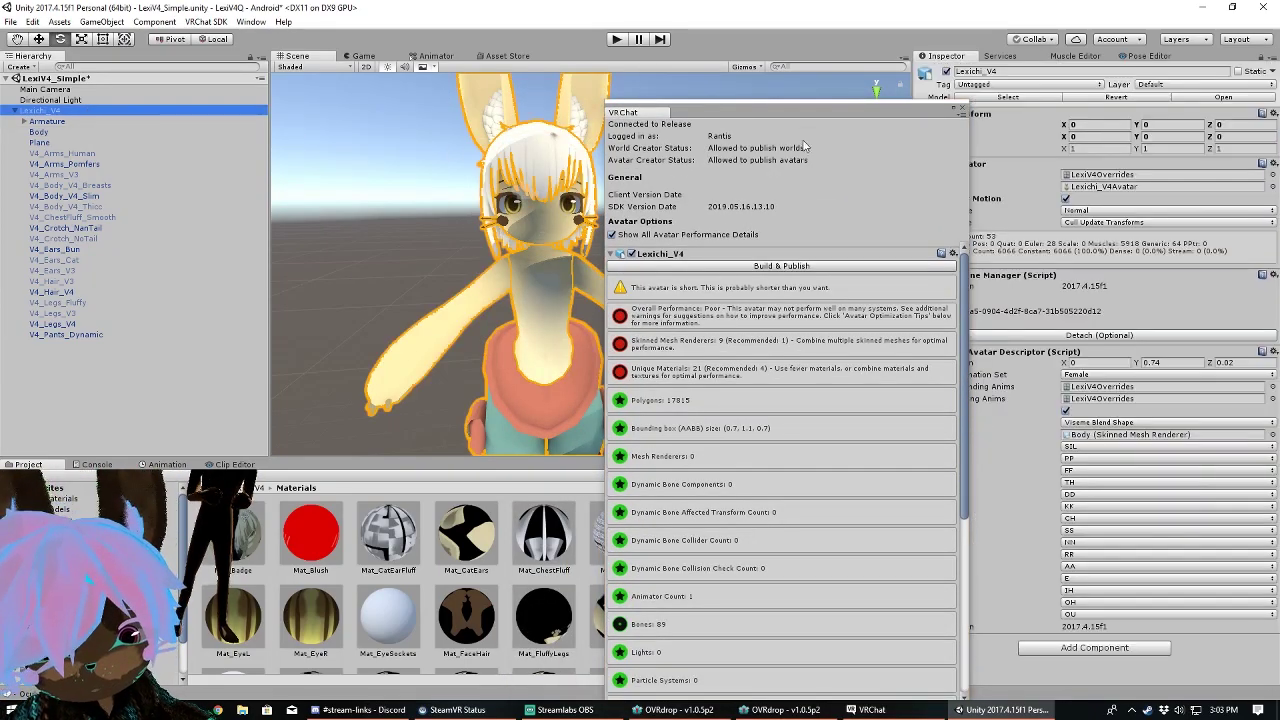
pyautogui.moveTo(811, 113)
pyautogui.mouseDown()
pyautogui.moveTo(513, 180)
pyautogui.moveTo(631, 174)
pyautogui.mouseUp()
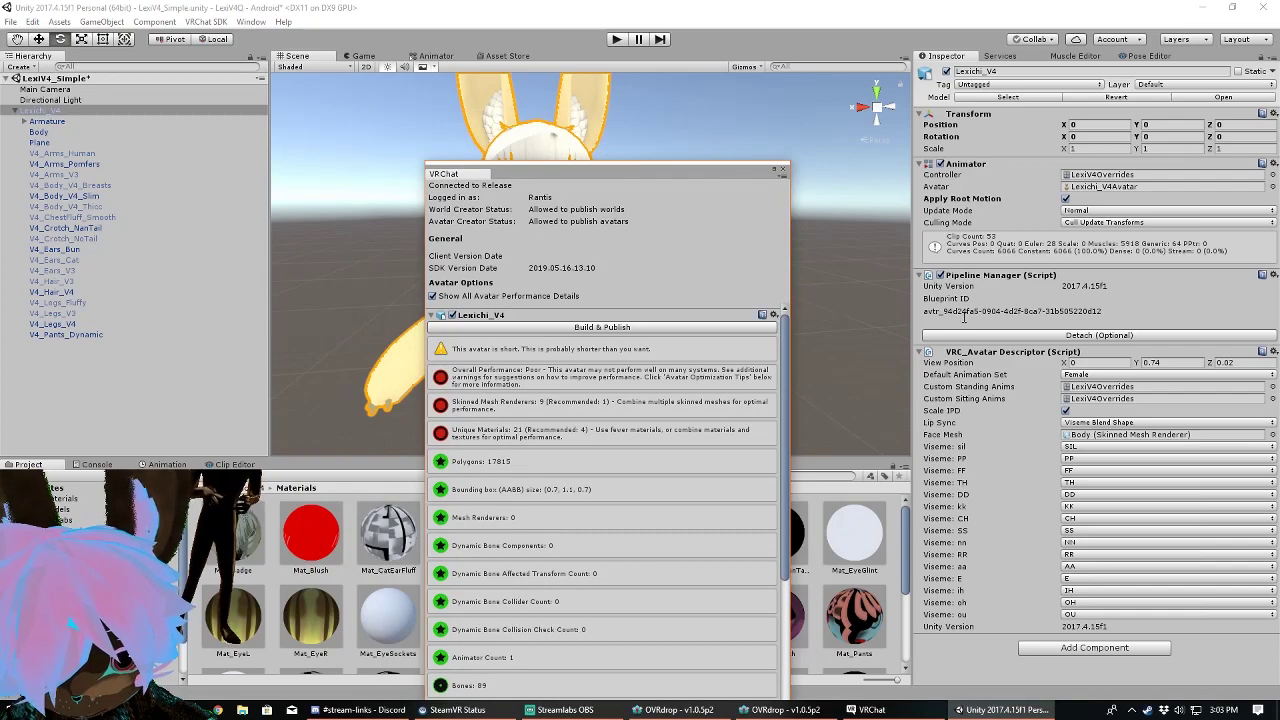
pyautogui.click(1045, 312)
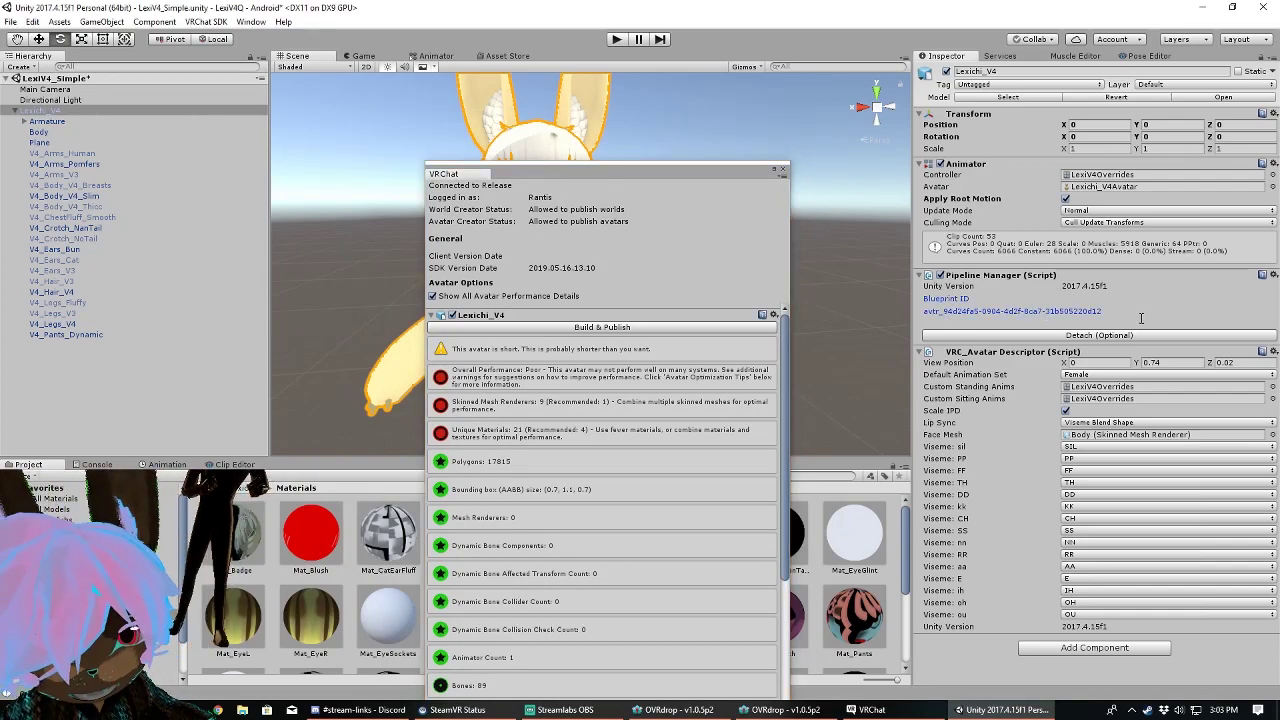
pyautogui.moveTo(568, 170); pyautogui.dragTo(779, 289)
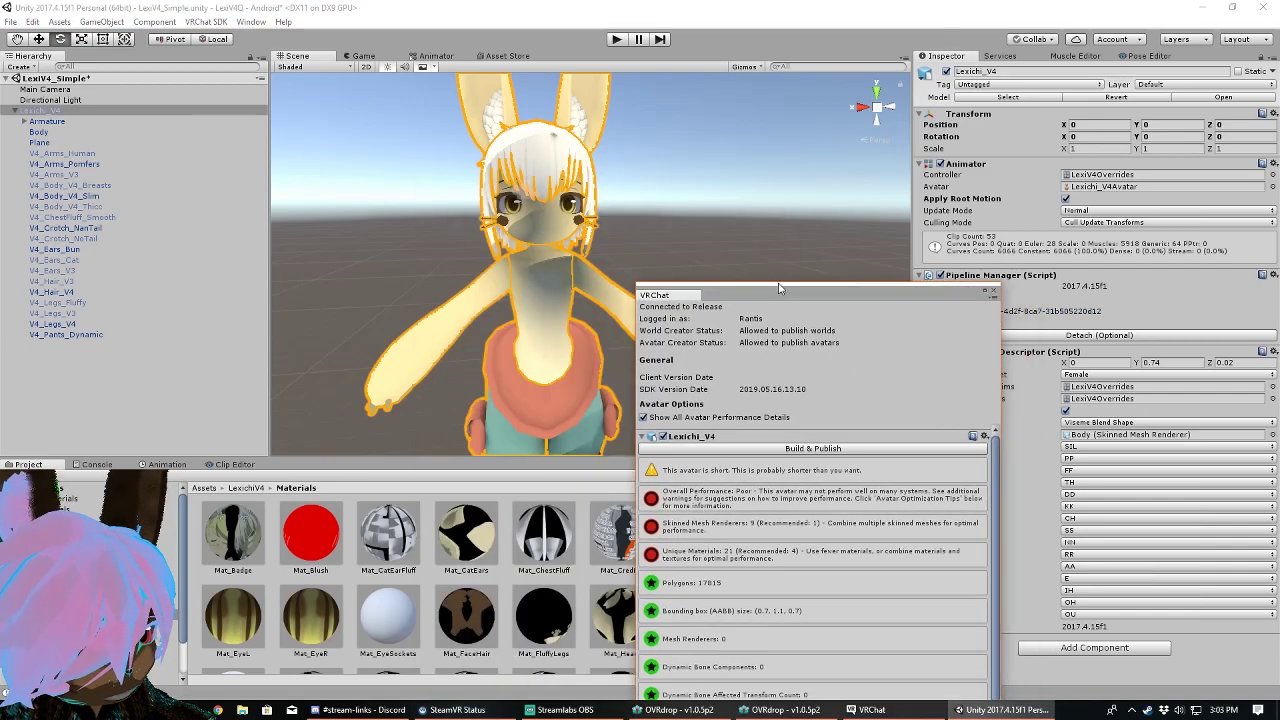
pyautogui.moveTo(798, 300); pyautogui.dragTo(590, 193)
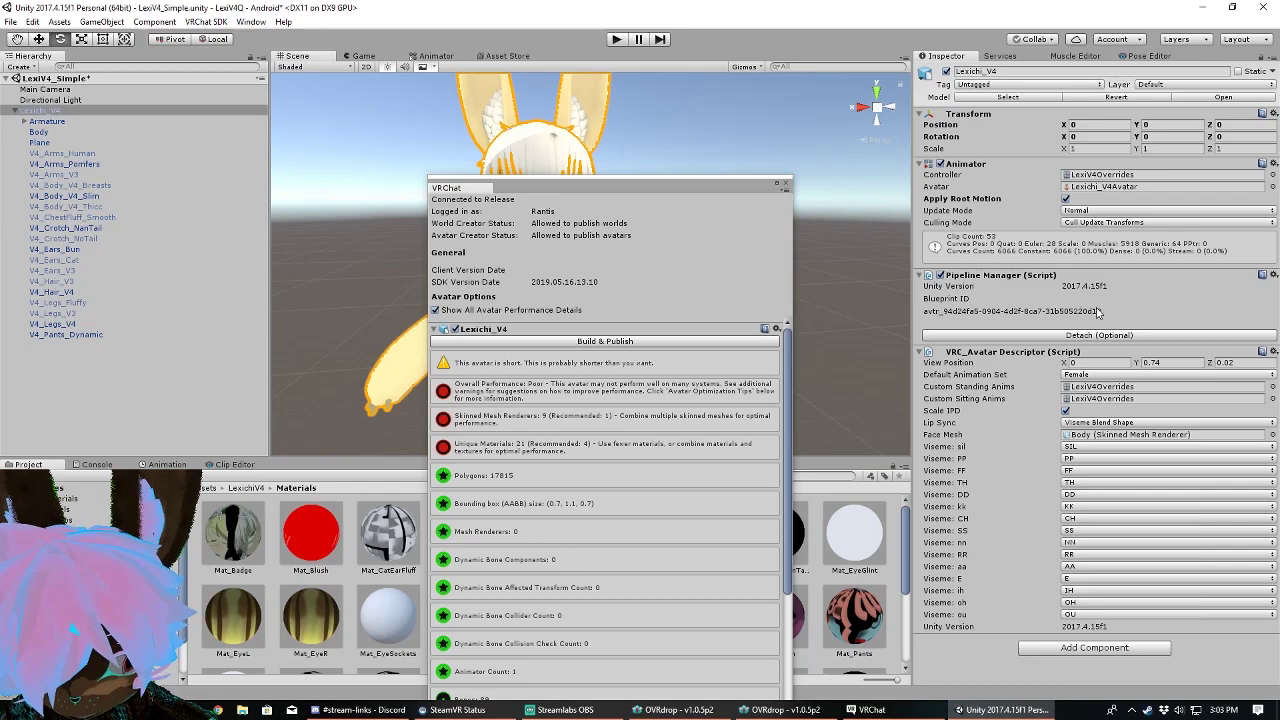
pyautogui.moveTo(1097, 312); pyautogui.dragTo(907, 314)
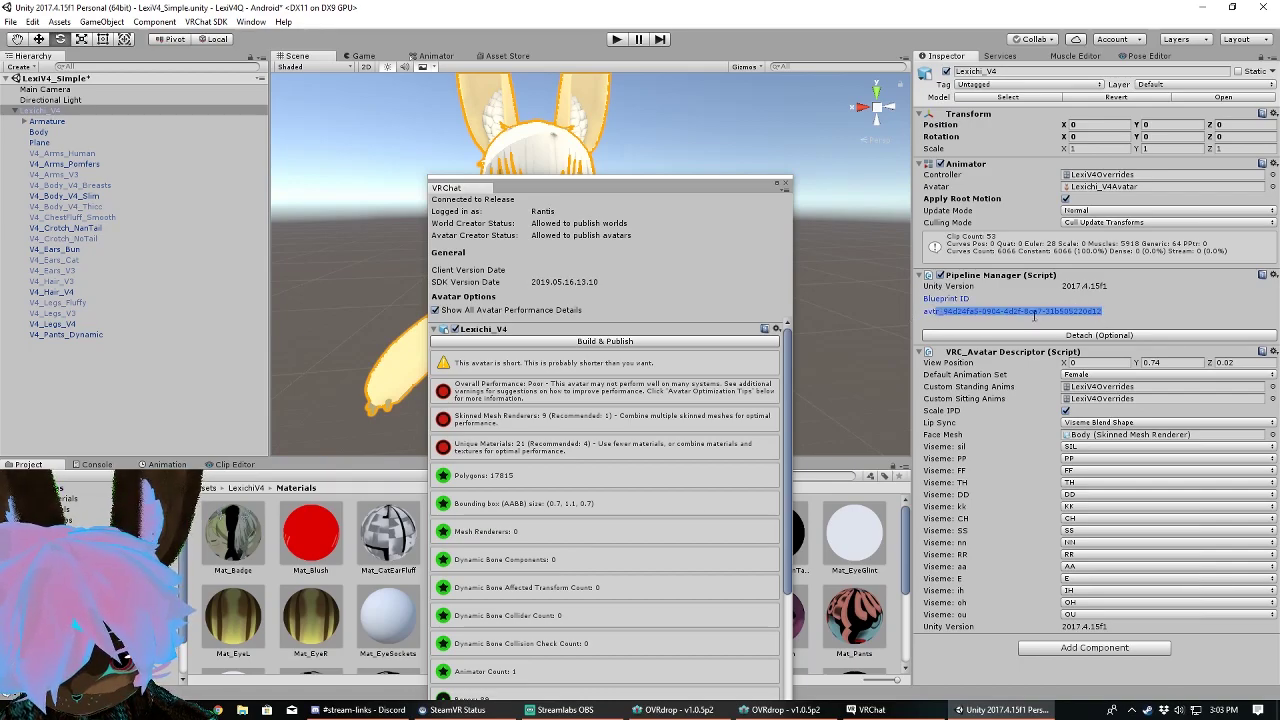
pyautogui.click(1133, 320)
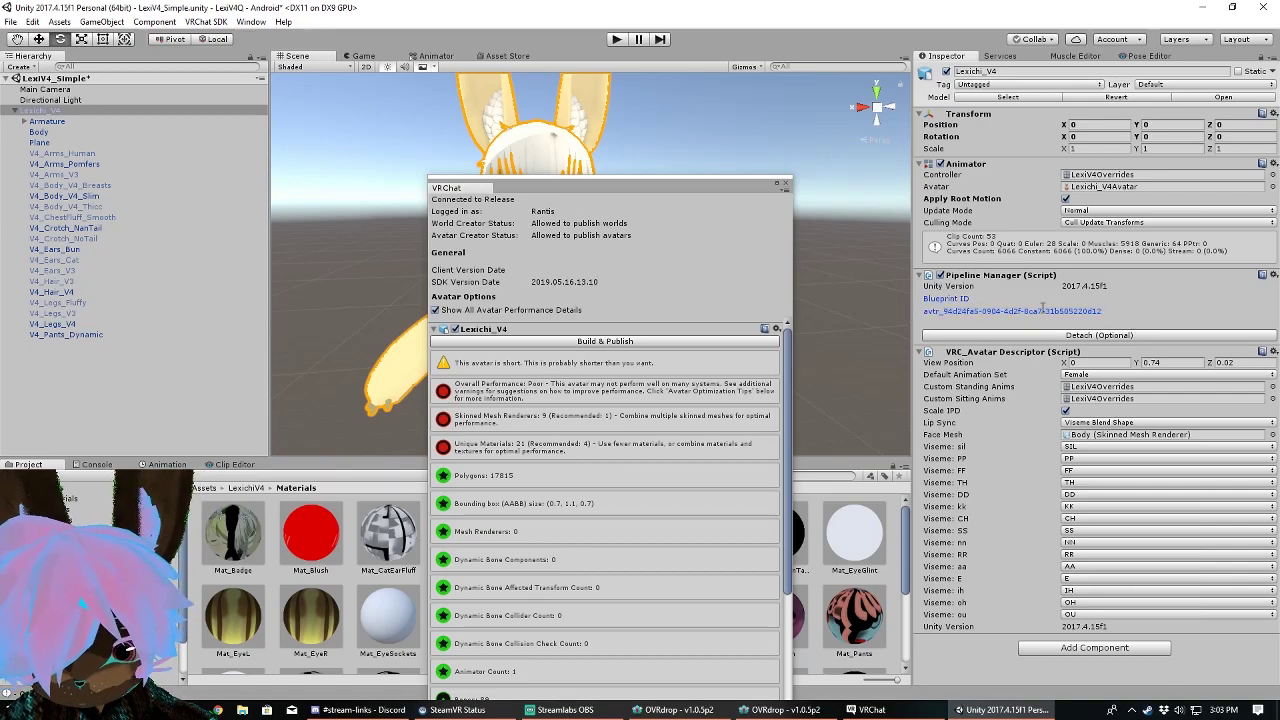
pyautogui.moveTo(674, 193)
pyautogui.mouseDown()
pyautogui.moveTo(818, 309)
pyautogui.moveTo(718, 303)
pyautogui.moveTo(636, 164)
pyautogui.mouseUp()
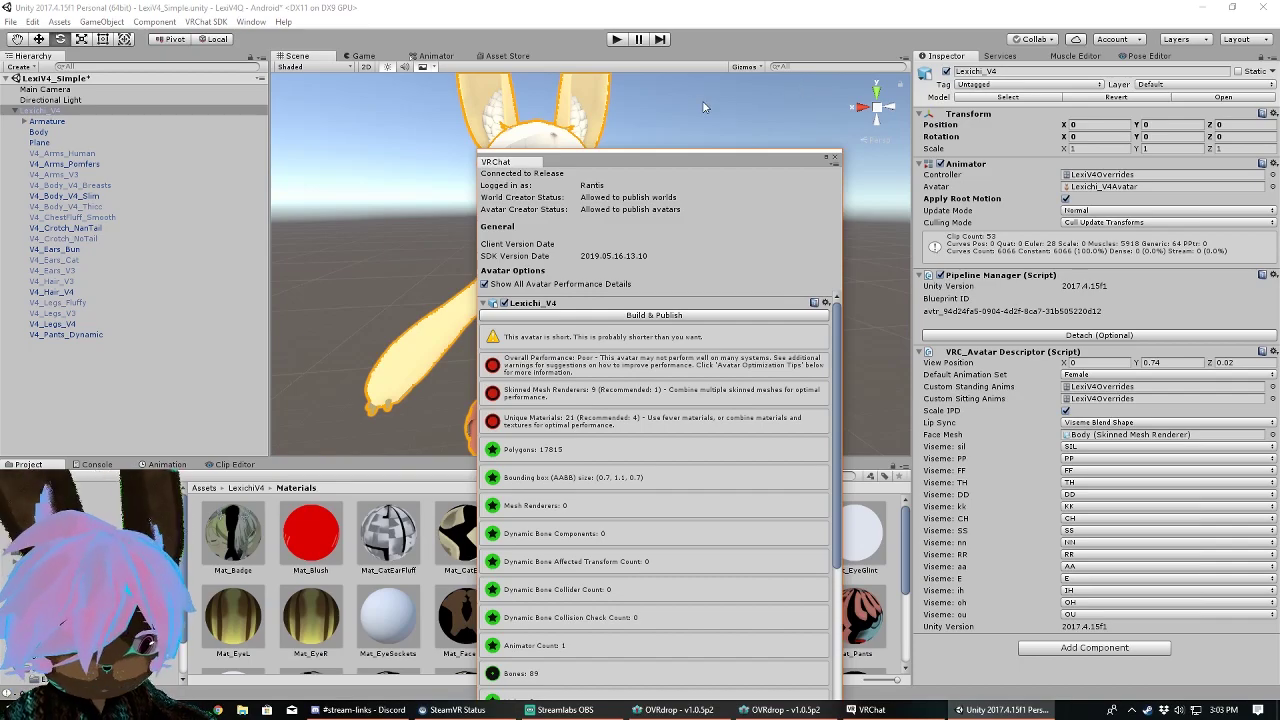
pyautogui.moveTo(599, 170)
pyautogui.mouseDown()
pyautogui.moveTo(681, 171)
pyautogui.moveTo(851, 240)
pyautogui.mouseUp()
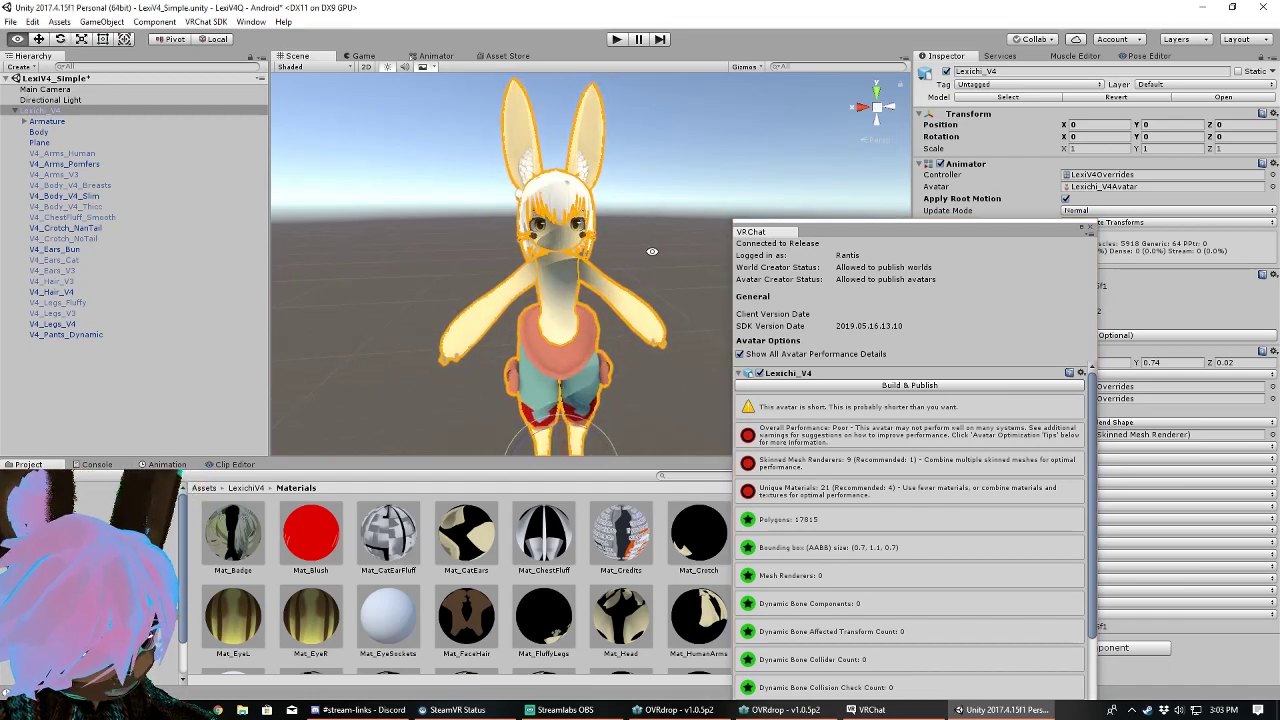
pyautogui.moveTo(656, 255)
pyautogui.keyDown('alt'); pyautogui.mouseDown()
pyautogui.moveTo(381, 130)
pyautogui.moveTo(911, 235)
pyautogui.moveTo(667, 135)
pyautogui.mouseUp(); pyautogui.keyUp('alt')
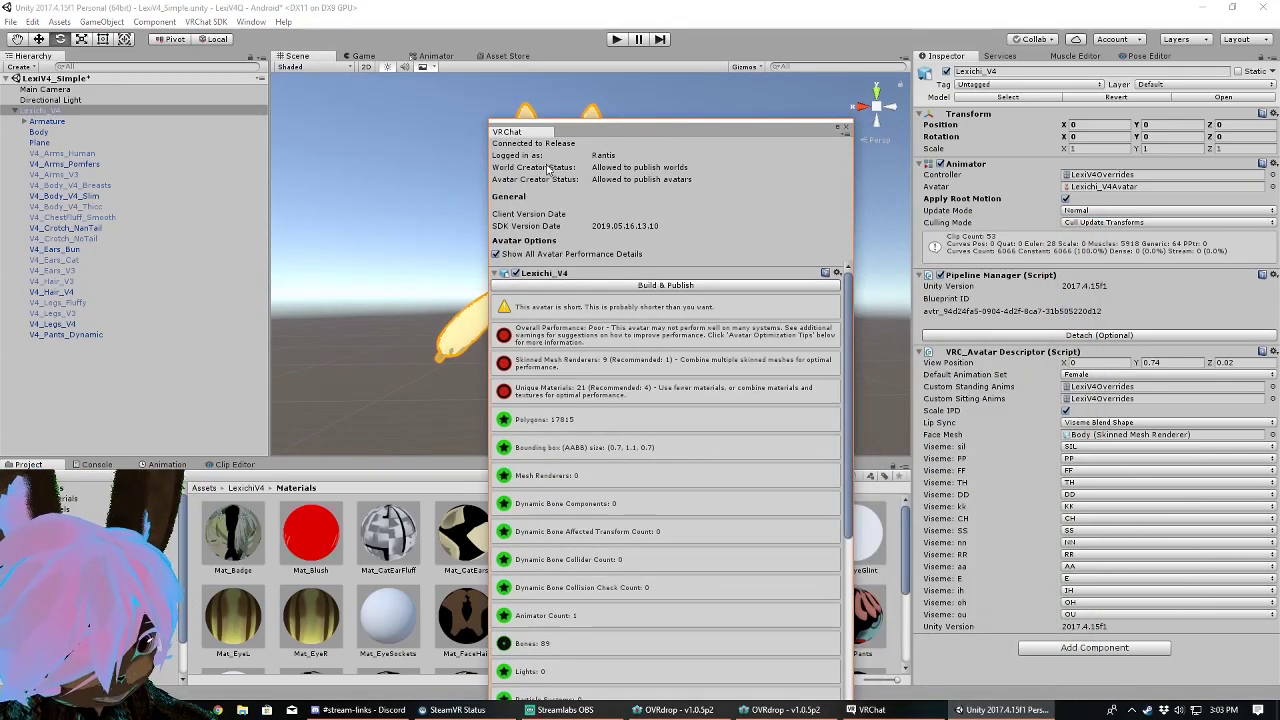
# Log in to the other account in VRChat SDK Settings, then Build & Publish.
pyautogui.click(205, 21)
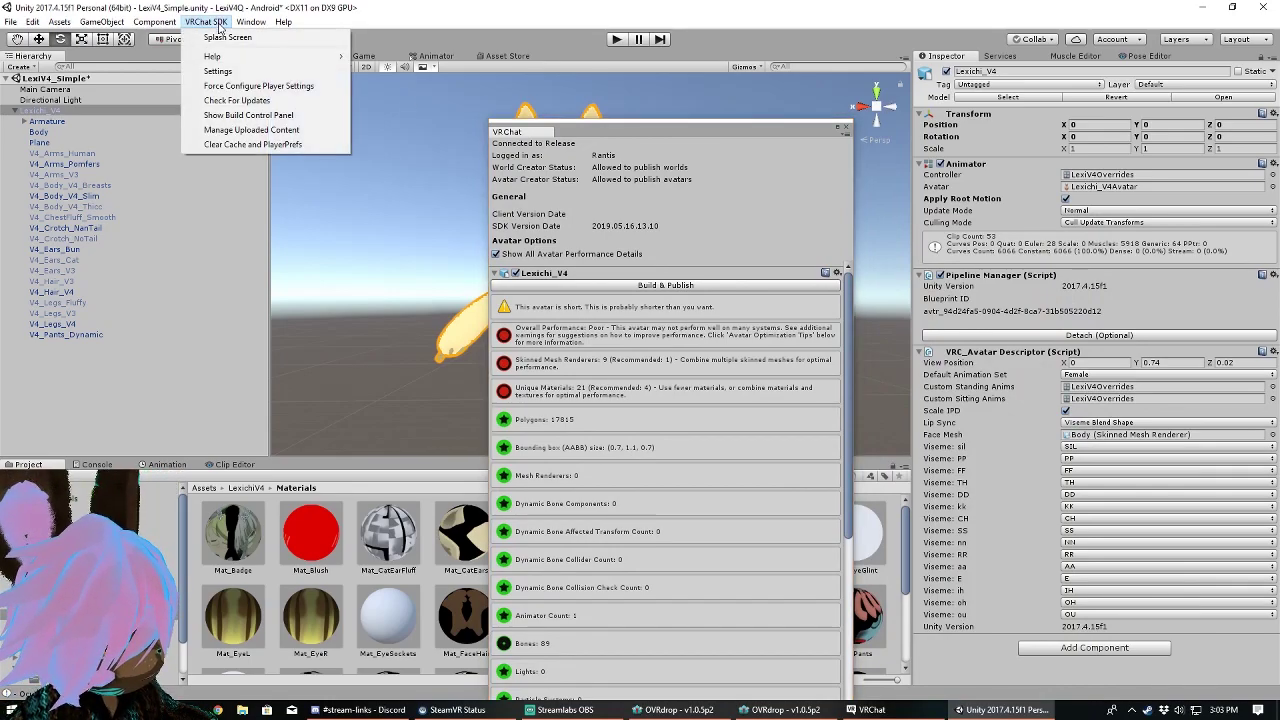
pyautogui.click(227, 72)
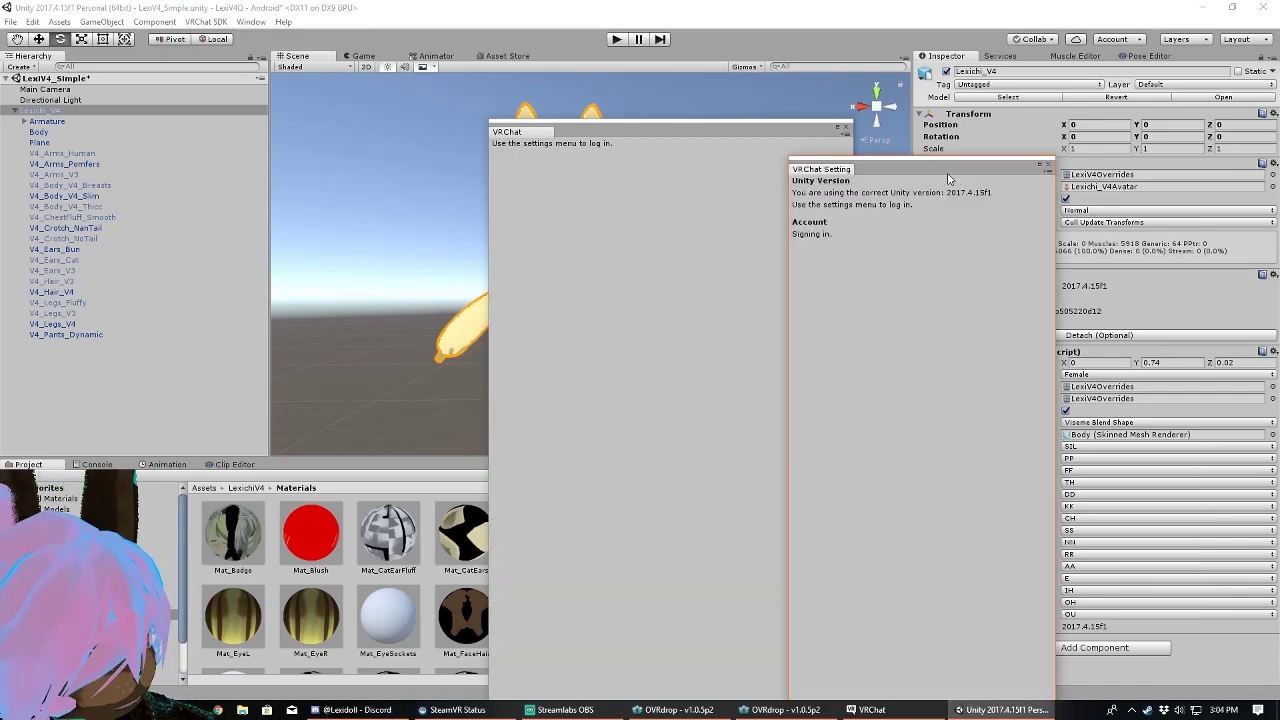
pyautogui.moveTo(924, 172); pyautogui.dragTo(1024, 137)
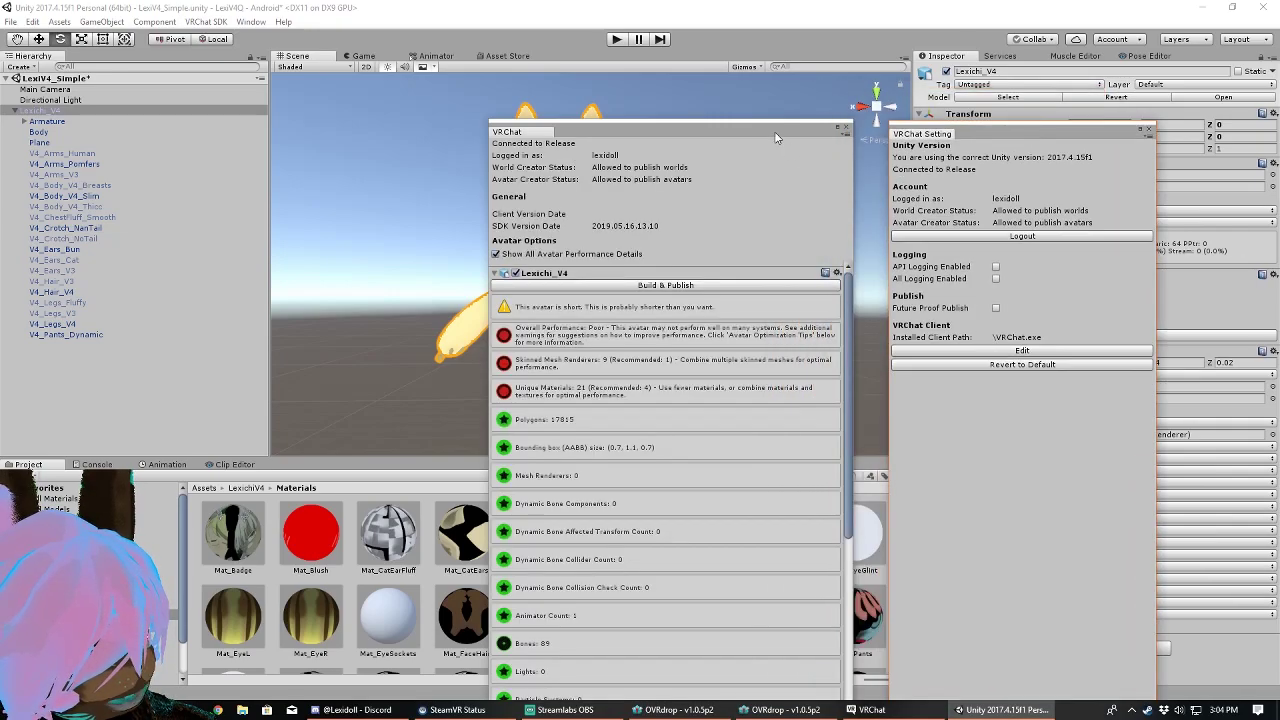
pyautogui.moveTo(774, 138)
pyautogui.mouseDown()
pyautogui.moveTo(760, 125)
pyautogui.moveTo(783, 108)
pyautogui.mouseUp()
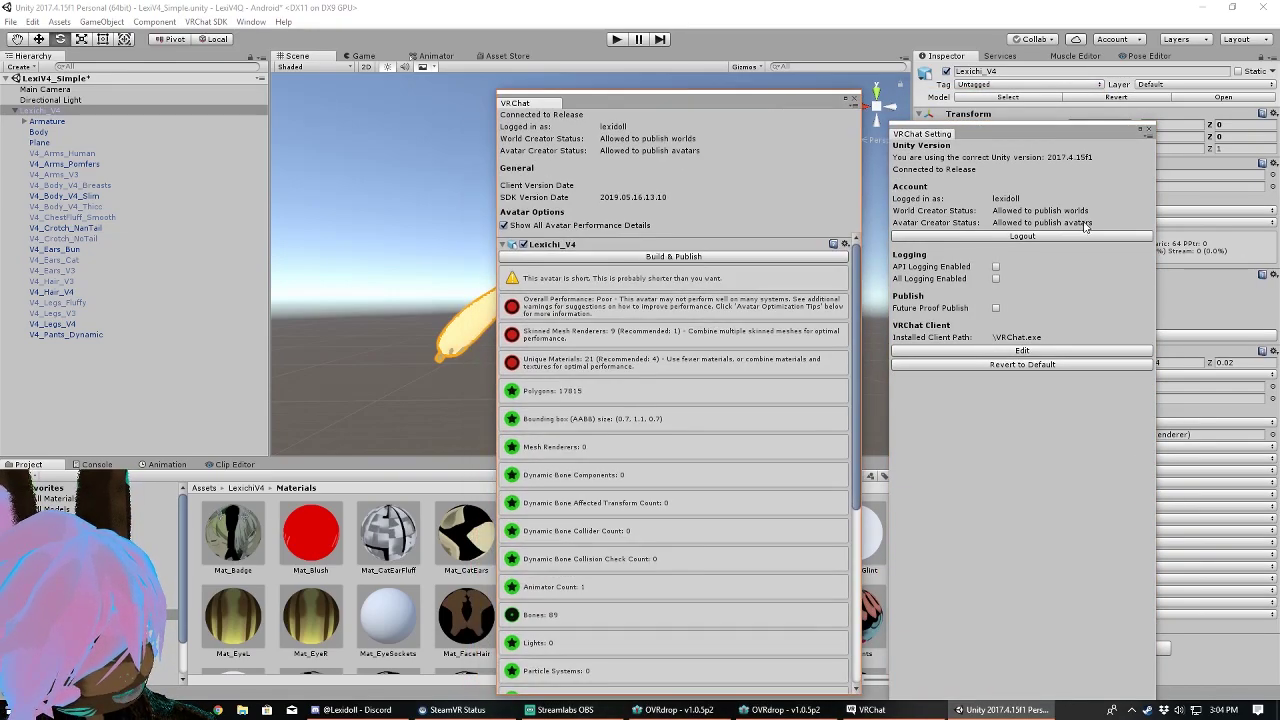
pyautogui.click(687, 257)
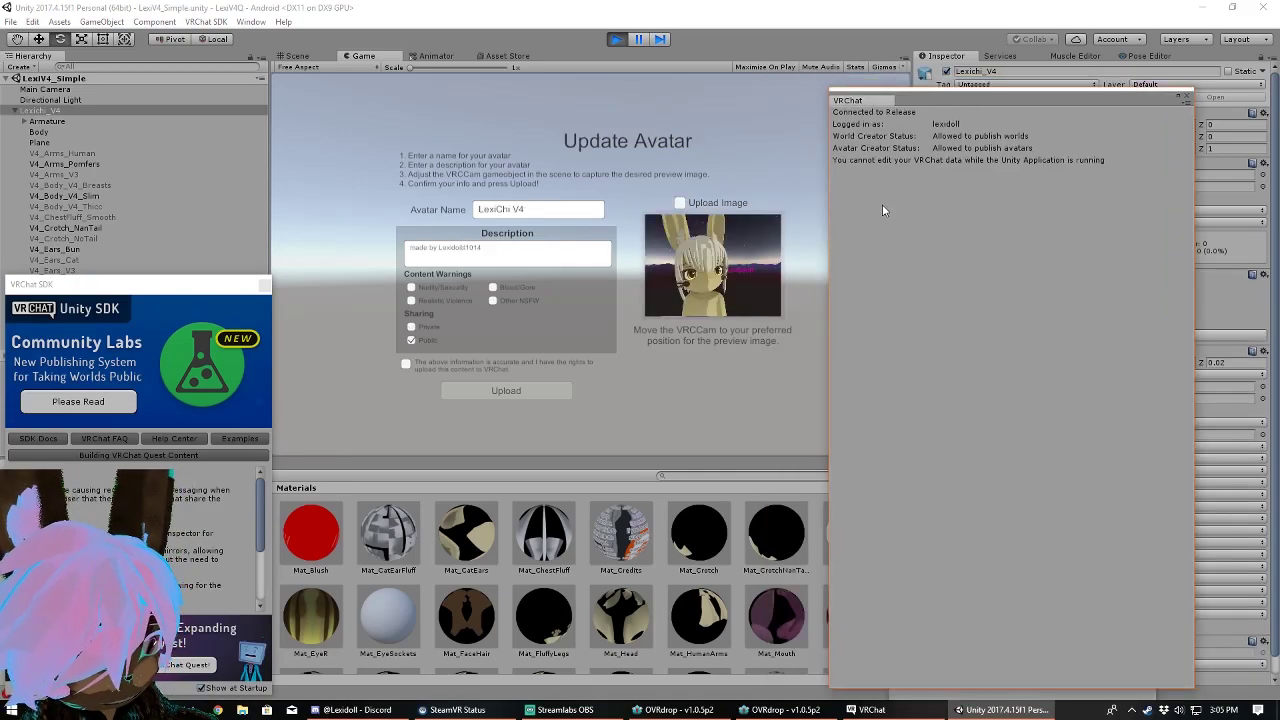
# Agree to the content rights statement, upload the avatar update, and dismiss the Update Complete message.
pyautogui.moveTo(929, 91); pyautogui.dragTo(1006, 104)
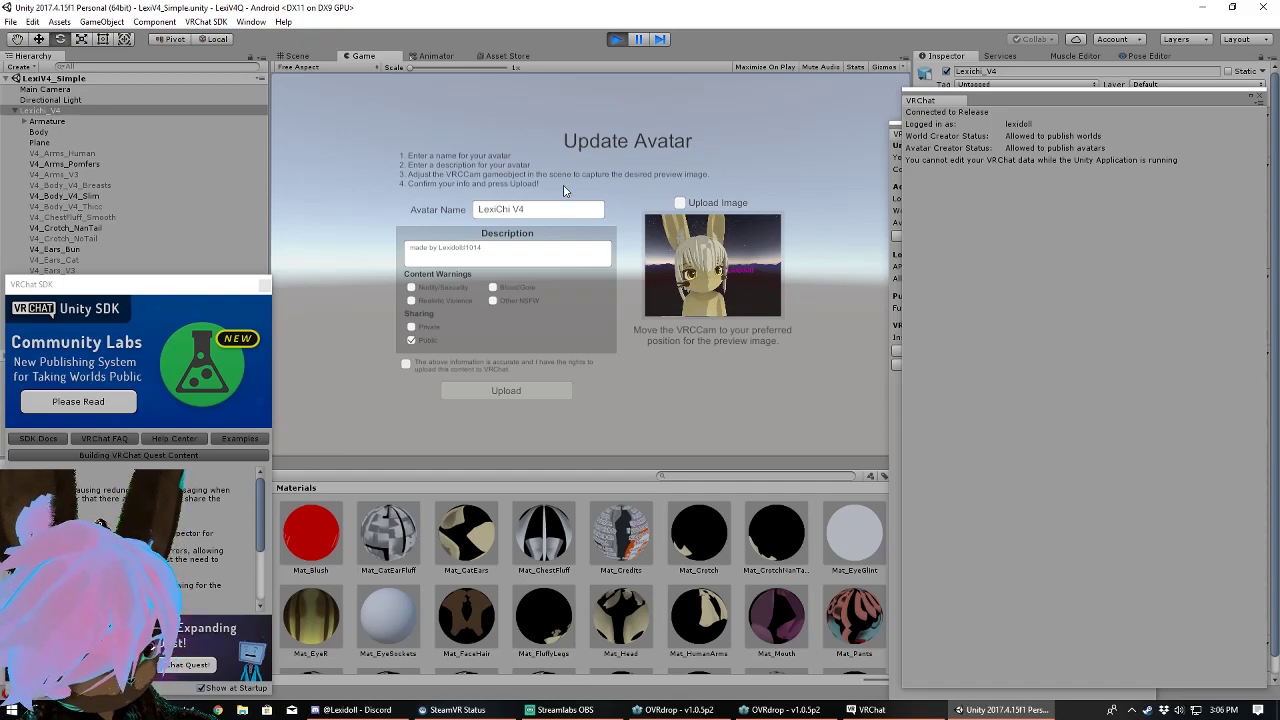
pyautogui.click(407, 365)
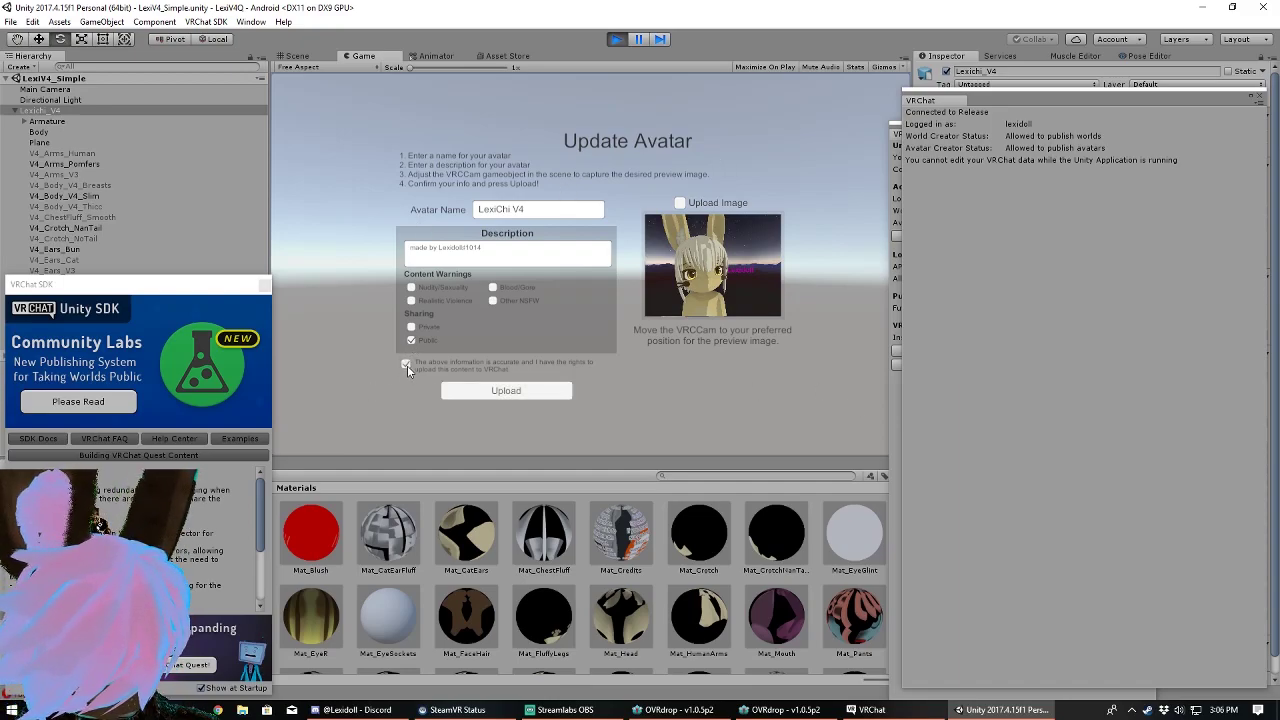
pyautogui.click(496, 396)
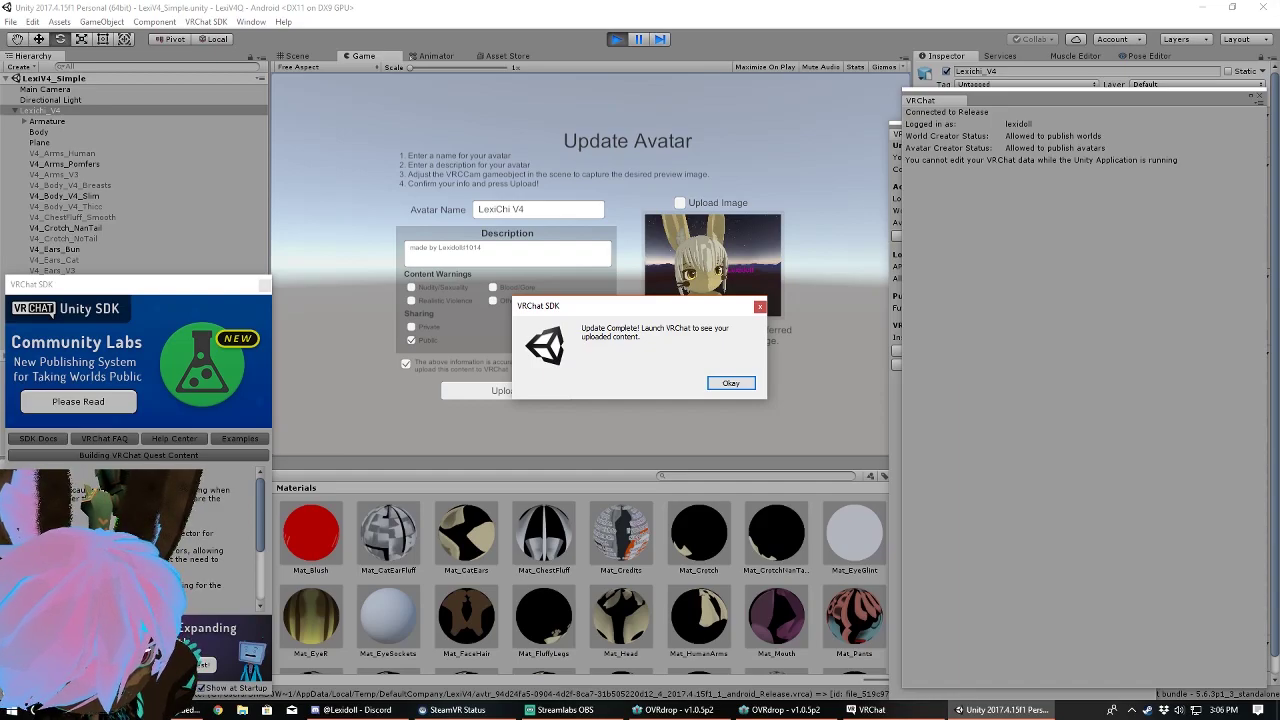
pyautogui.click(731, 384)
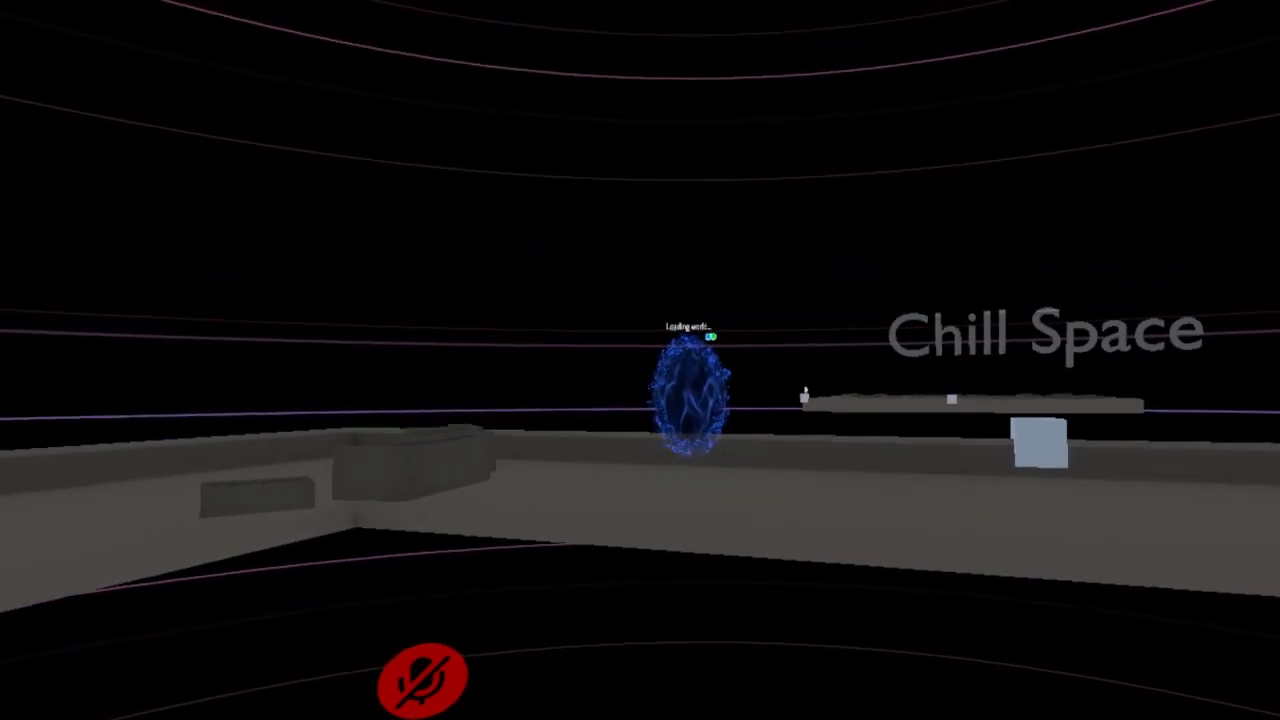
# Bring up VRChat's quick menu to travel through the portal to the bar world.
pyautogui.press('Escape')
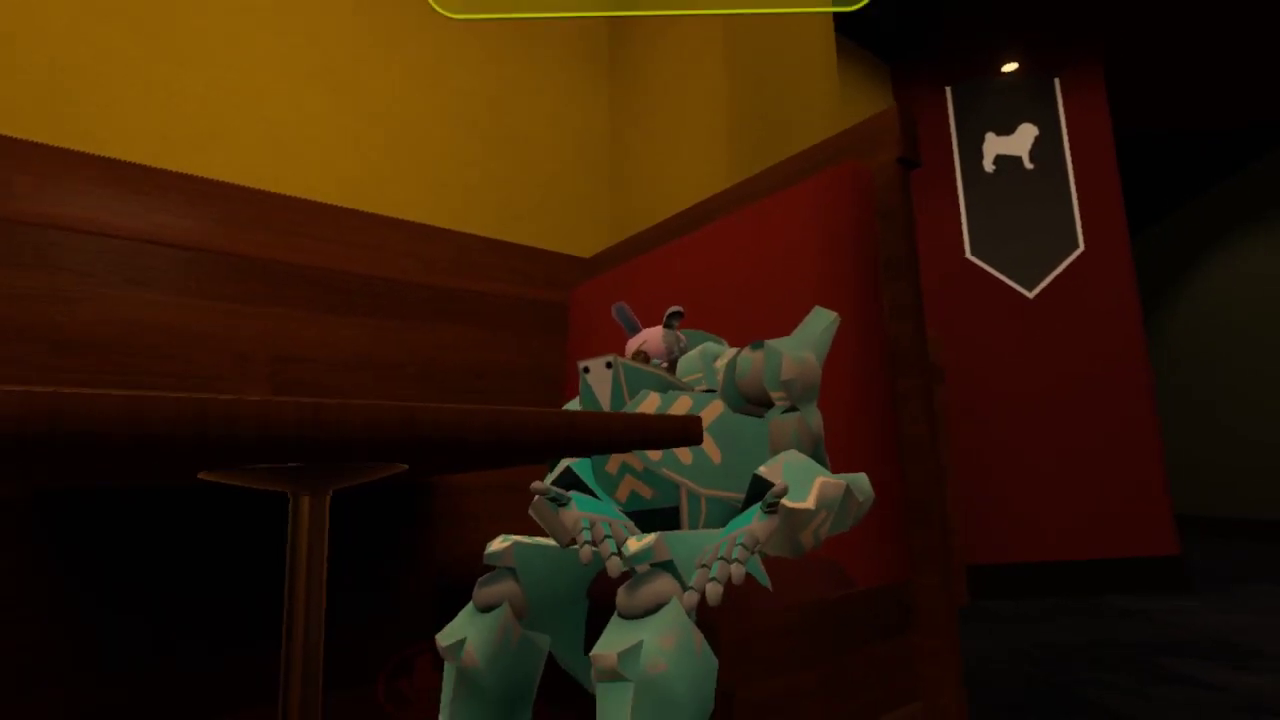
# Open VRChat's quick menu and go to the full Settings page.
pyautogui.press('Escape')
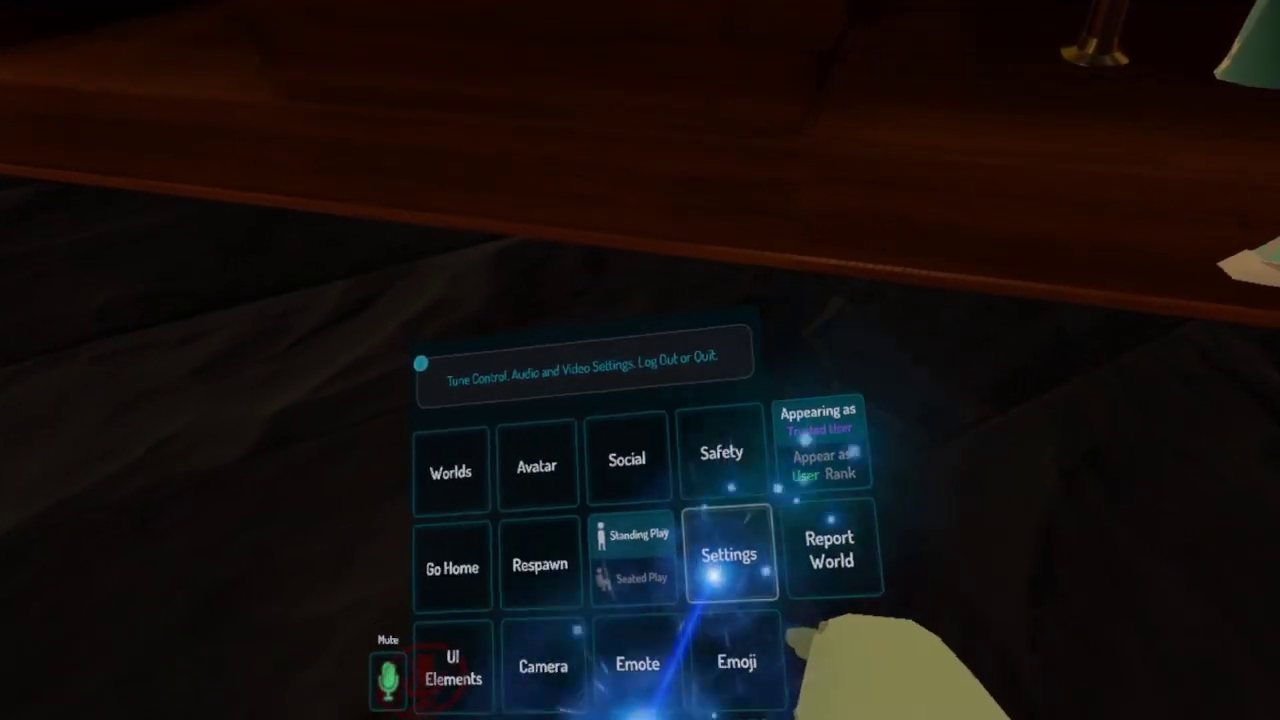
pyautogui.click(729, 553)
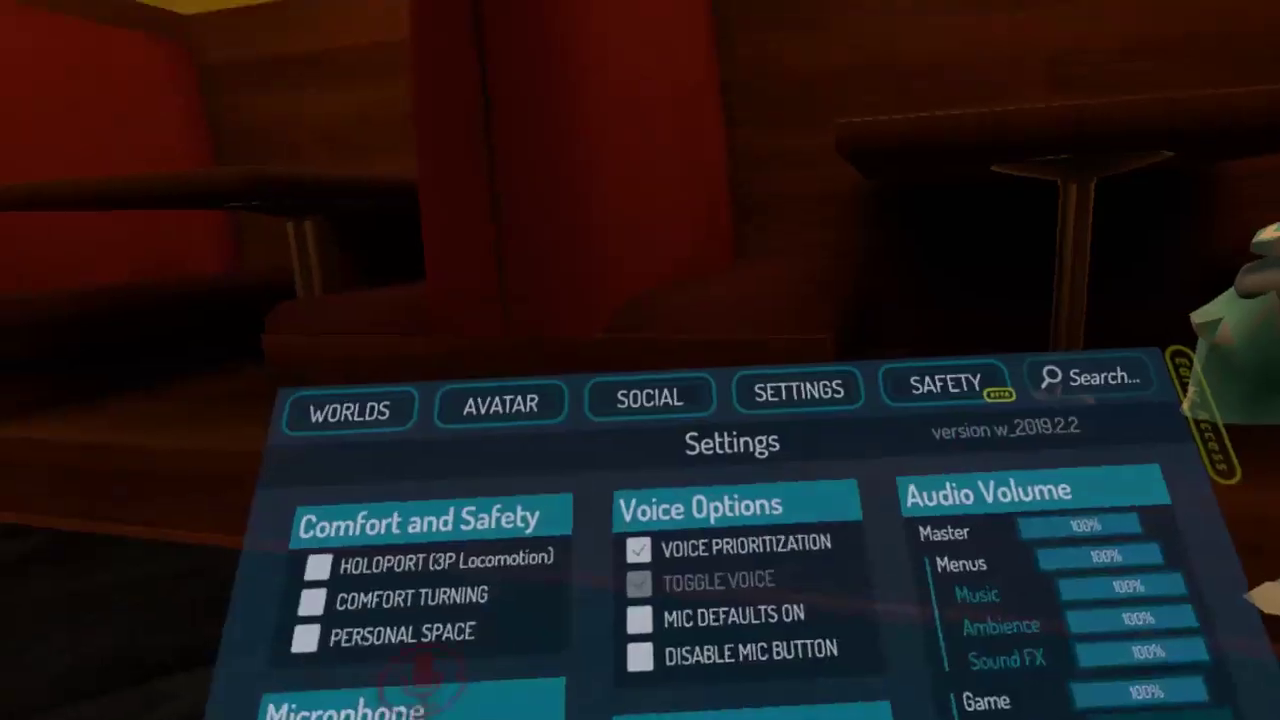